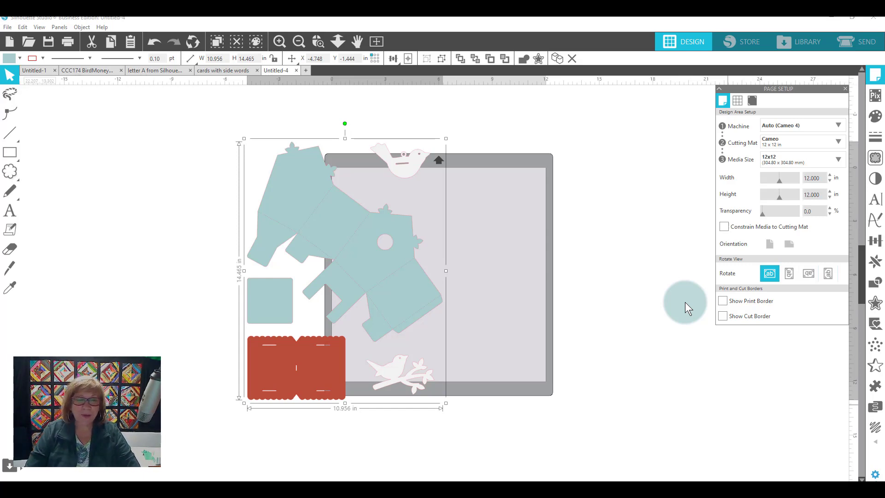
# - Move the grouped birdhouse design onto the cutting mat and ungroup it into separate pieces
pyautogui.moveTo(340, 263); pyautogui.dragTo(463, 279)
pyautogui.rightClick(464, 276)
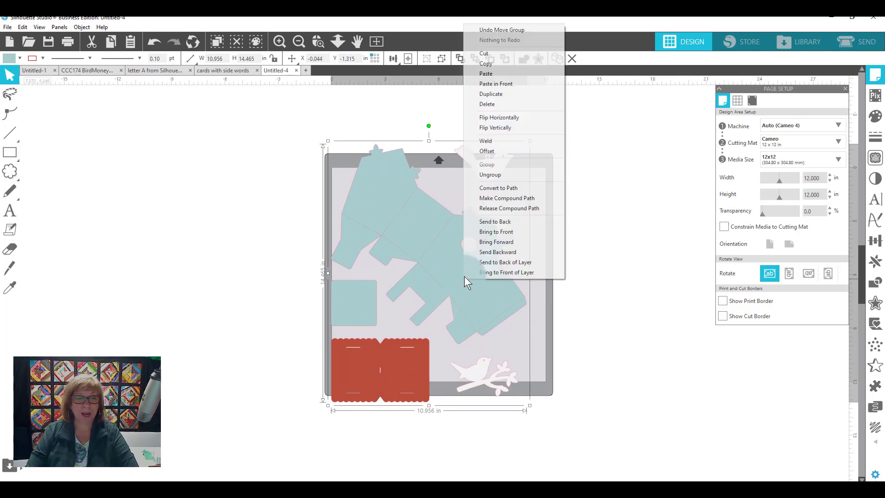
pyautogui.click(511, 175)
# - Separate the pieces by moving the red scalloped piece and both bird shapes off the mat, away from the birdhouse and square
pyautogui.moveTo(417, 350); pyautogui.dragTo(199, 342)
pyautogui.click(501, 325)
pyautogui.moveTo(311, 227); pyautogui.dragTo(444, 289)
pyautogui.moveTo(247, 281); pyautogui.dragTo(530, 201)
pyautogui.moveTo(368, 152); pyautogui.dragTo(231, 233)
pyautogui.moveTo(386, 353); pyautogui.dragTo(244, 269)
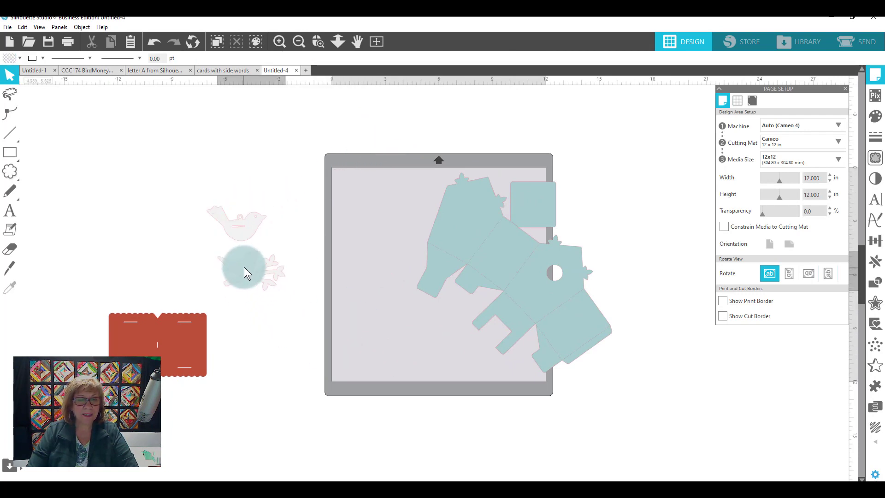
pyautogui.click(189, 328)
pyautogui.moveTo(188, 328); pyautogui.dragTo(252, 305)
pyautogui.click(390, 348)
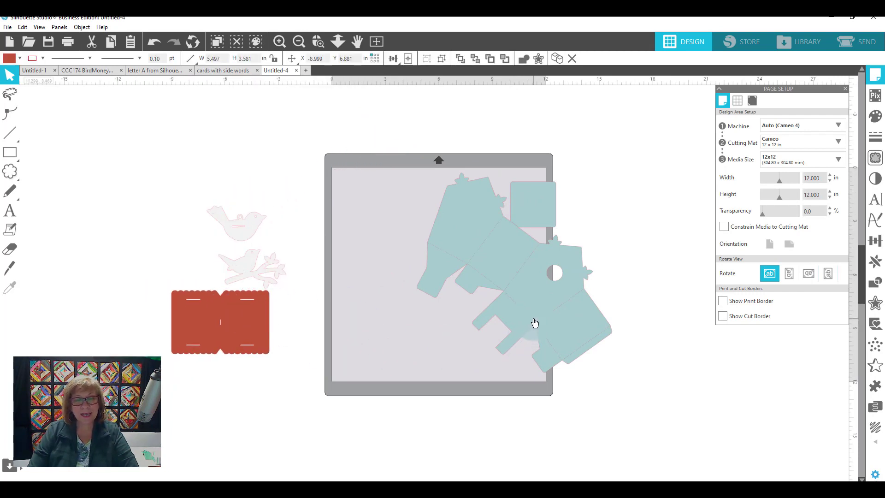
# - Rotate the birdhouse piece about 45 degrees clockwise and position it entirely within the mat's cutting area
pyautogui.click(568, 337)
pyautogui.moveTo(541, 322); pyautogui.dragTo(492, 331)
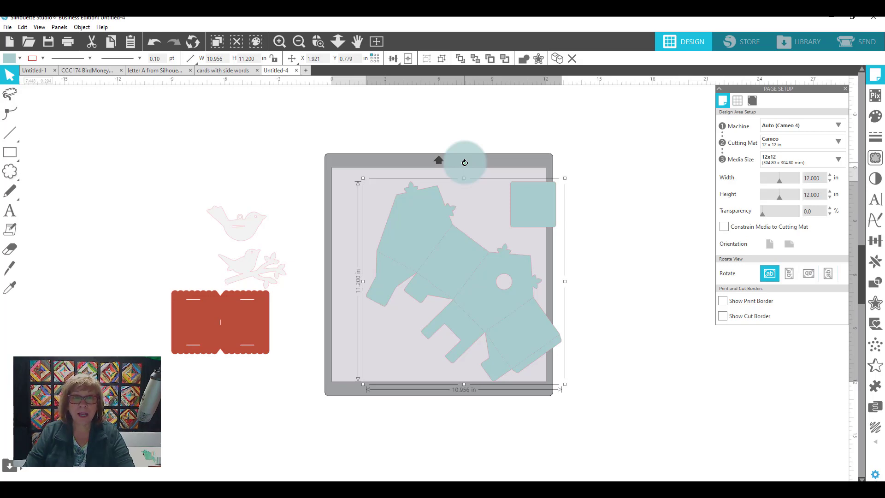
pyautogui.moveTo(464, 163); pyautogui.dragTo(544, 196)
pyautogui.moveTo(480, 248); pyautogui.dragTo(433, 244)
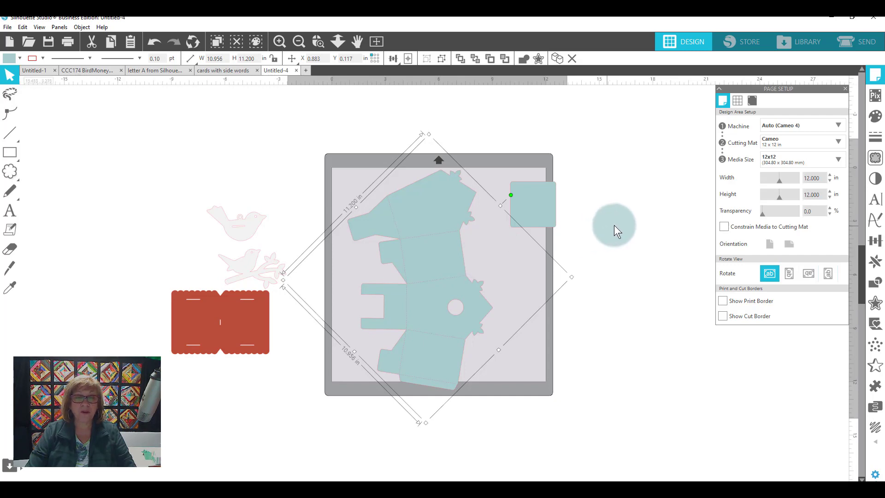
# - Gather the red scalloped piece, both bird shapes and the square on top of the birdhouse piece
pyautogui.moveTo(279, 302); pyautogui.dragTo(456, 274)
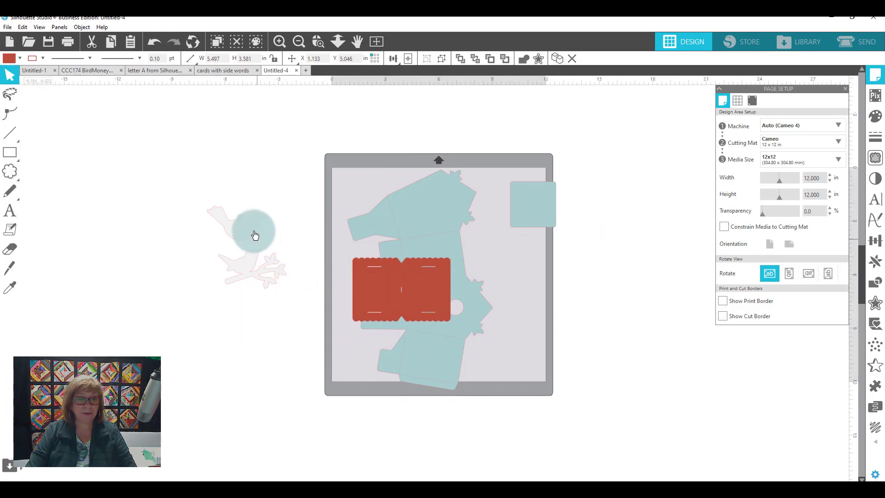
pyautogui.moveTo(253, 233); pyautogui.dragTo(444, 248)
pyautogui.moveTo(272, 263); pyautogui.dragTo(430, 240)
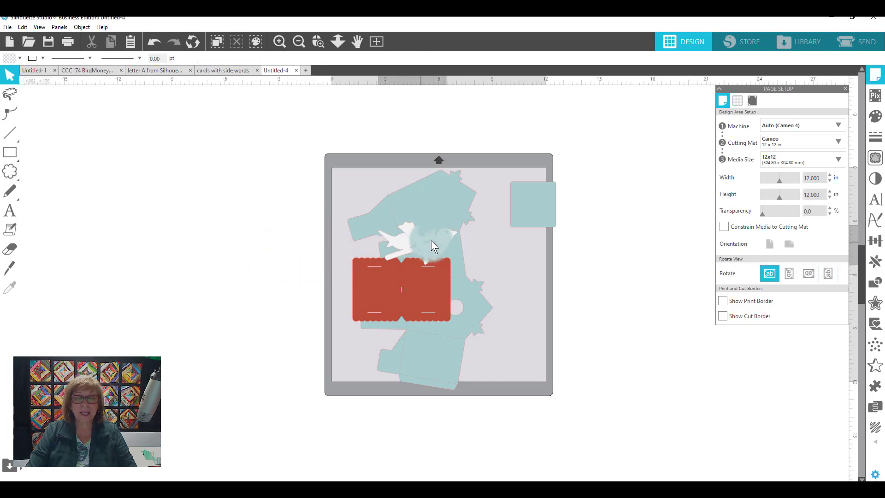
pyautogui.moveTo(521, 212); pyautogui.dragTo(439, 249)
pyautogui.press('Escape')
# - Scale all pieces together to about 7.24 in wide by 10.99 in high, positioned within the cutting area
pyautogui.moveTo(317, 138); pyautogui.dragTo(567, 444)
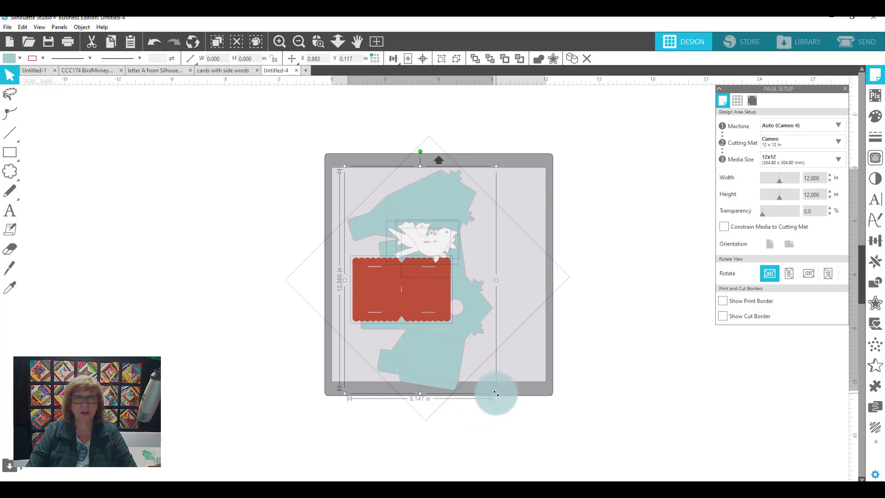
pyautogui.moveTo(496, 393); pyautogui.dragTo(468, 360)
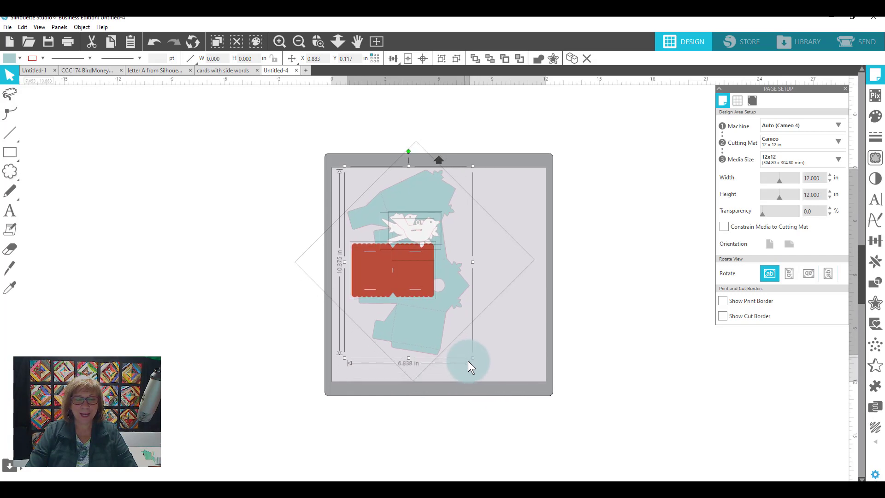
pyautogui.moveTo(435, 322); pyautogui.dragTo(422, 318)
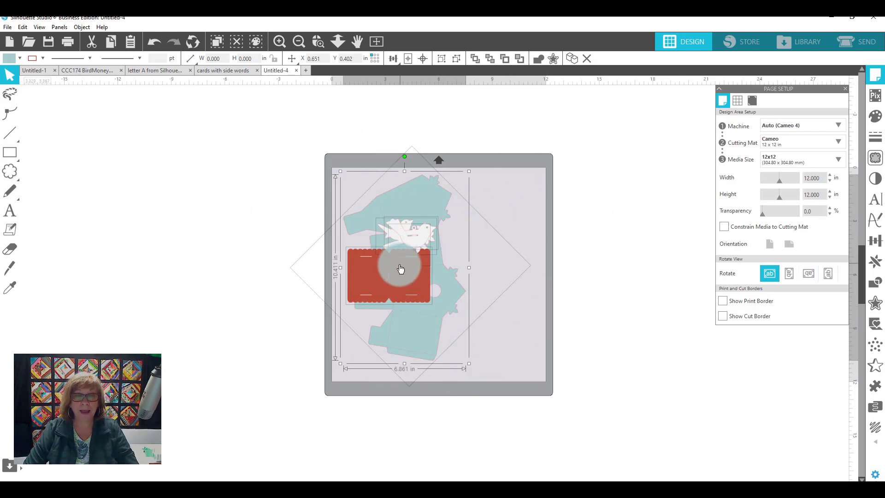
pyautogui.click(500, 311)
pyautogui.moveTo(483, 376); pyautogui.dragTo(344, 150)
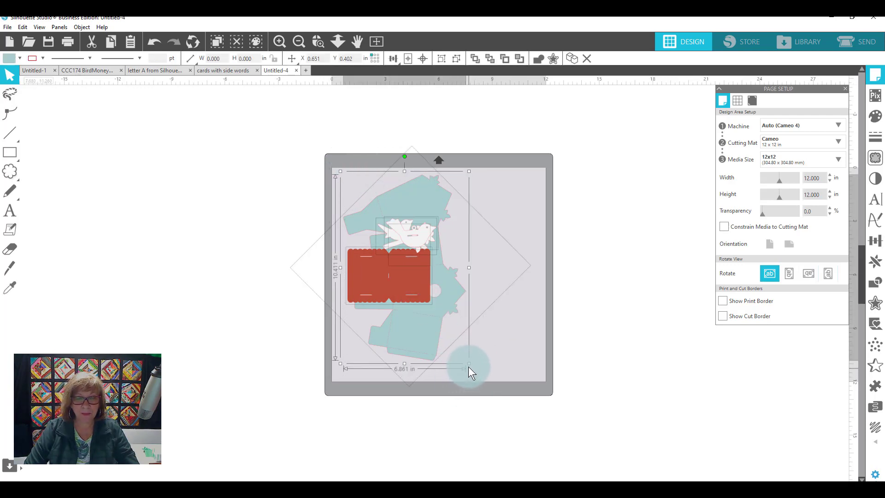
pyautogui.moveTo(469, 364); pyautogui.dragTo(477, 372)
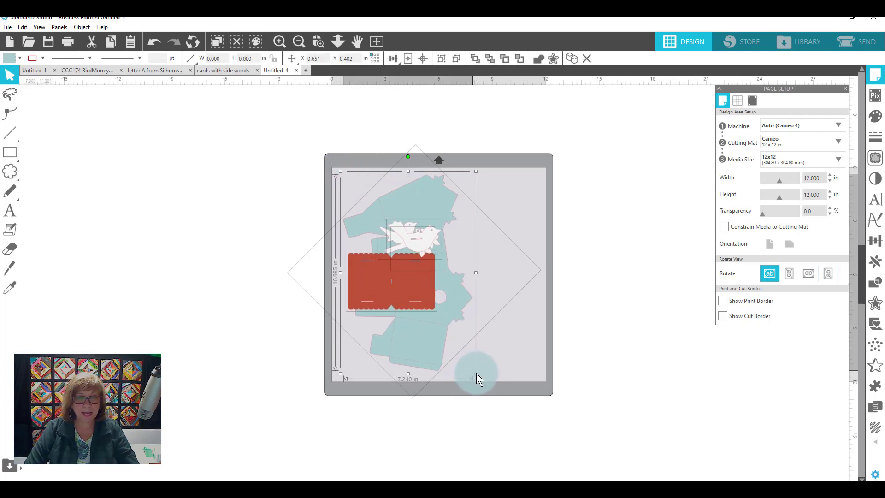
# - Move the resized red scalloped piece and both bird shapes off the mat beside it
pyautogui.click(551, 325)
pyautogui.moveTo(415, 272); pyautogui.dragTo(273, 213)
pyautogui.moveTo(418, 209); pyautogui.dragTo(483, 248)
pyautogui.moveTo(429, 239); pyautogui.dragTo(258, 296)
pyautogui.moveTo(378, 253); pyautogui.dragTo(265, 322)
# - Arrange the birdhouse and the square side by side on the mat without overlapping, inside the cutting area
pyautogui.click(410, 247)
pyautogui.moveTo(410, 247); pyautogui.dragTo(550, 216)
pyautogui.moveTo(459, 275); pyautogui.dragTo(397, 241)
pyautogui.moveTo(548, 222); pyautogui.dragTo(496, 222)
pyautogui.click(447, 236)
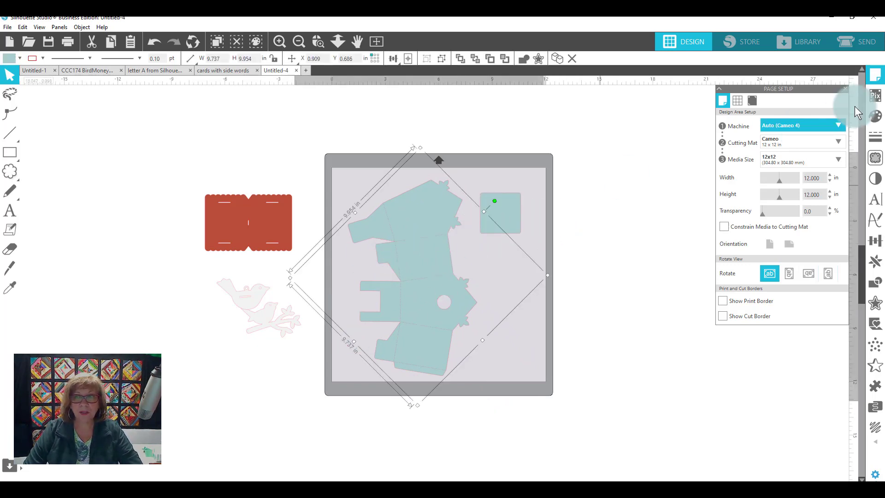
# - Set the birdhouse and square to Cut in the send setup
pyautogui.click(866, 42)
pyautogui.scroll(3, 304, 332)
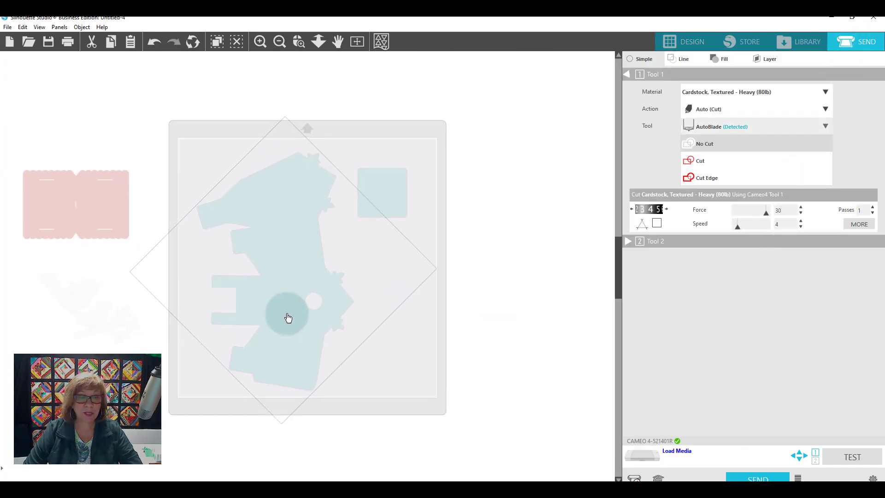
pyautogui.click(392, 383)
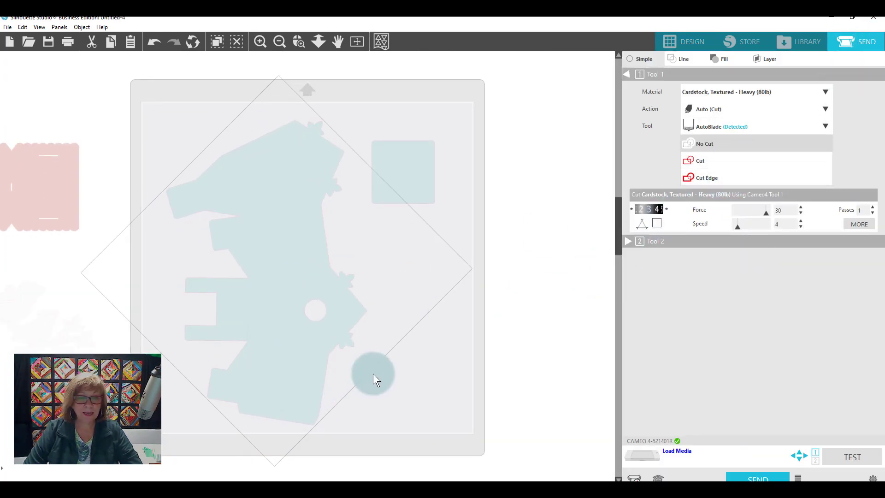
pyautogui.moveTo(469, 405); pyautogui.dragTo(135, 109)
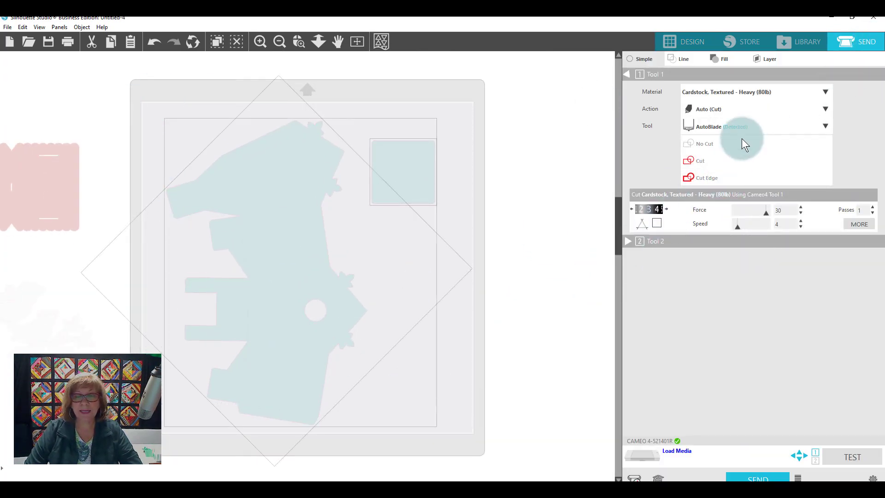
pyautogui.click(716, 163)
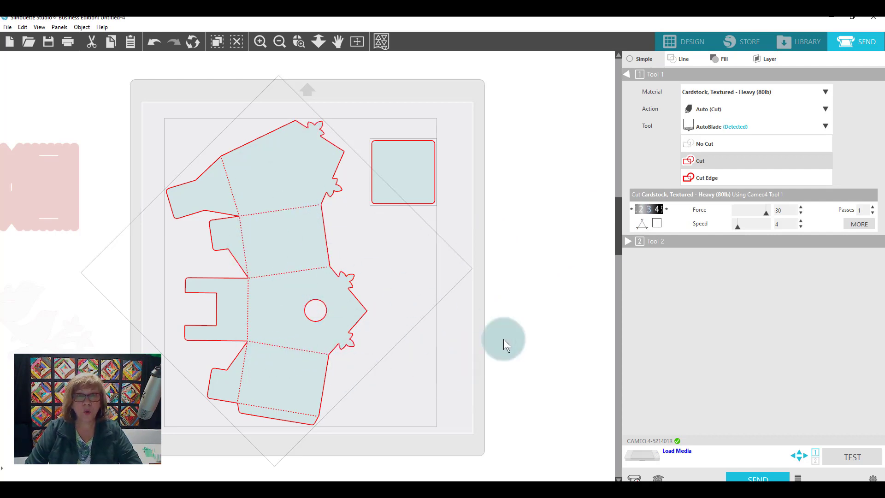
# - Replace the birdhouse and square on the mat with the red scalloped piece and set it to Cut for sending
pyautogui.click(685, 41)
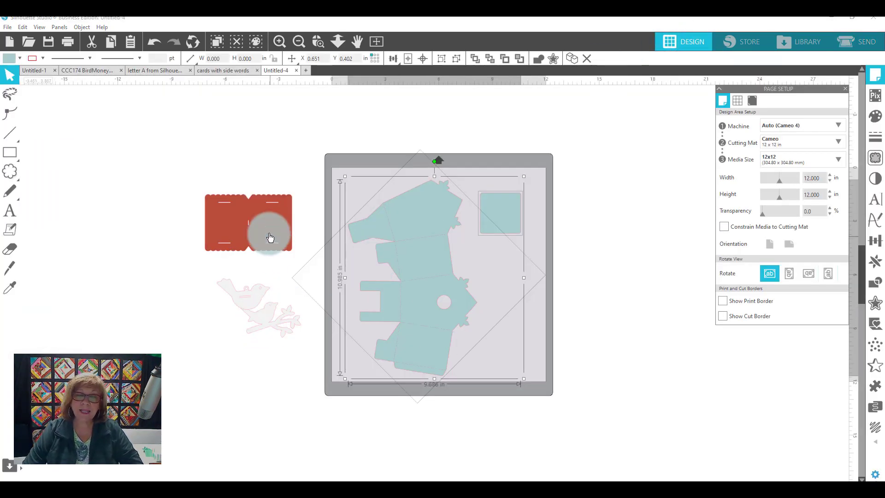
pyautogui.moveTo(405, 284); pyautogui.dragTo(88, 252)
pyautogui.moveTo(240, 240); pyautogui.dragTo(439, 234)
pyautogui.click(876, 42)
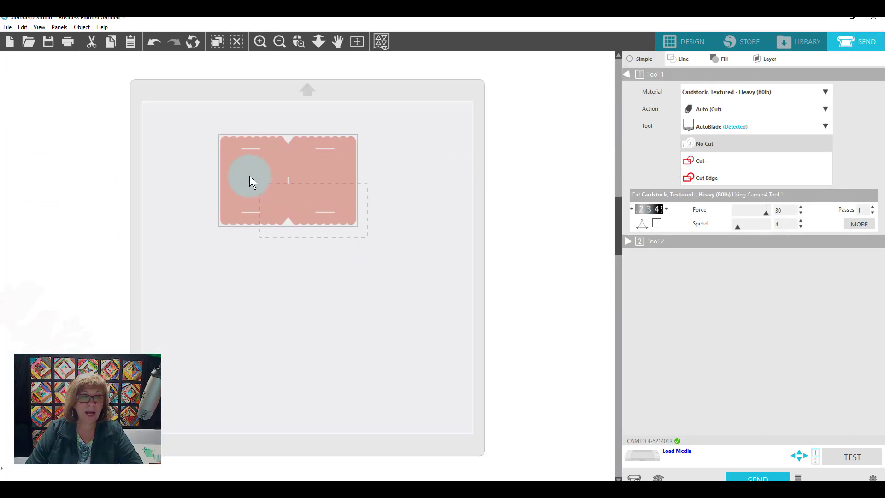
pyautogui.click(721, 167)
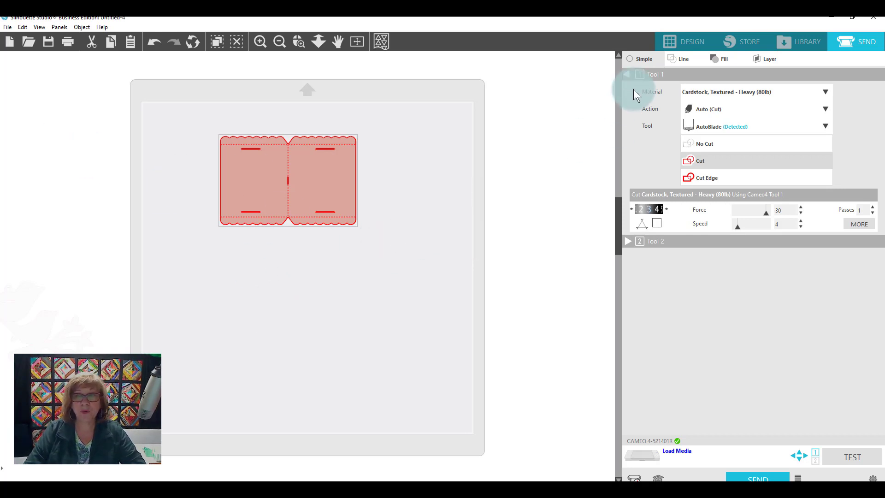
# - Reposition the scalloped piece in the design view and change its fill colour to teal
pyautogui.click(688, 39)
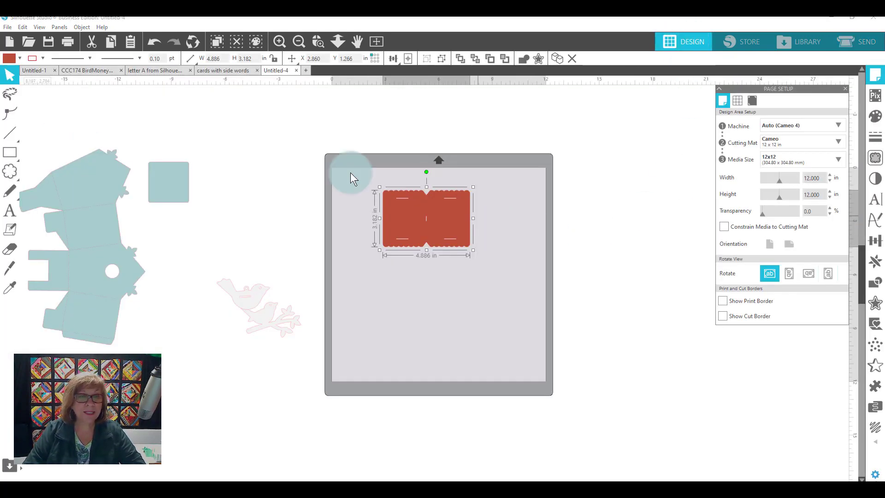
pyautogui.click(317, 40)
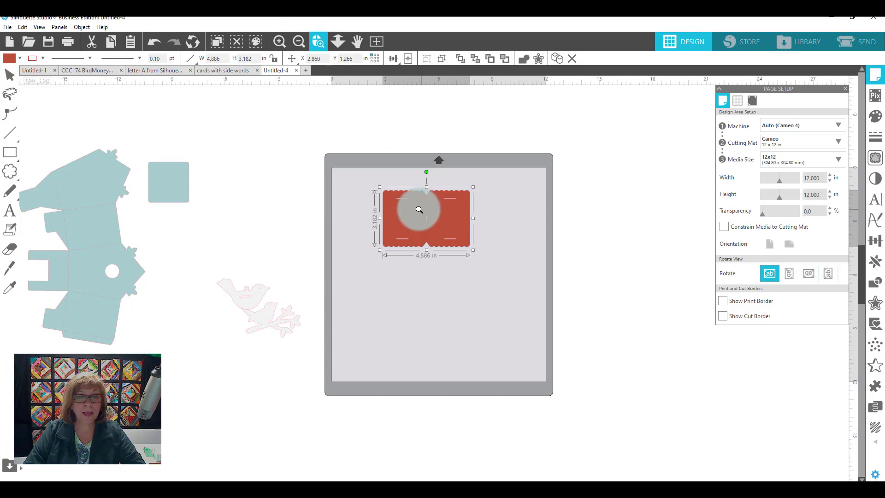
pyautogui.moveTo(353, 158); pyautogui.dragTo(610, 334)
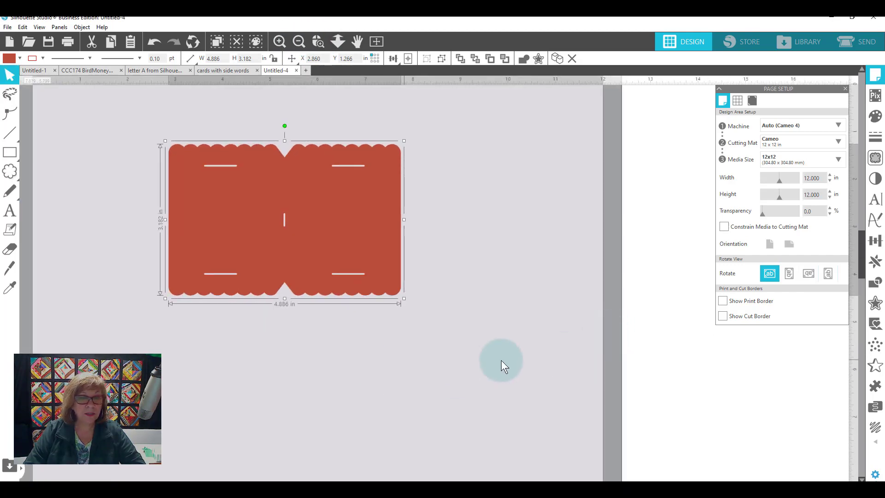
pyautogui.moveTo(228, 231); pyautogui.dragTo(334, 236)
pyautogui.click(9, 59)
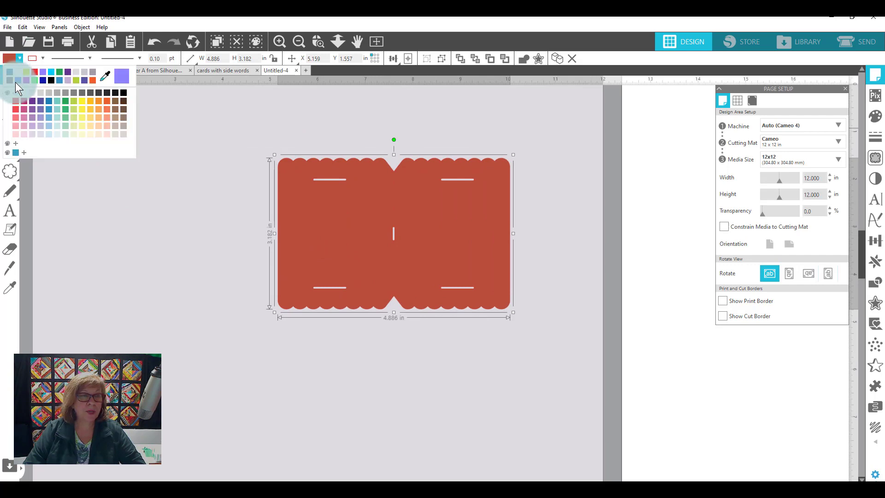
pyautogui.click(42, 92)
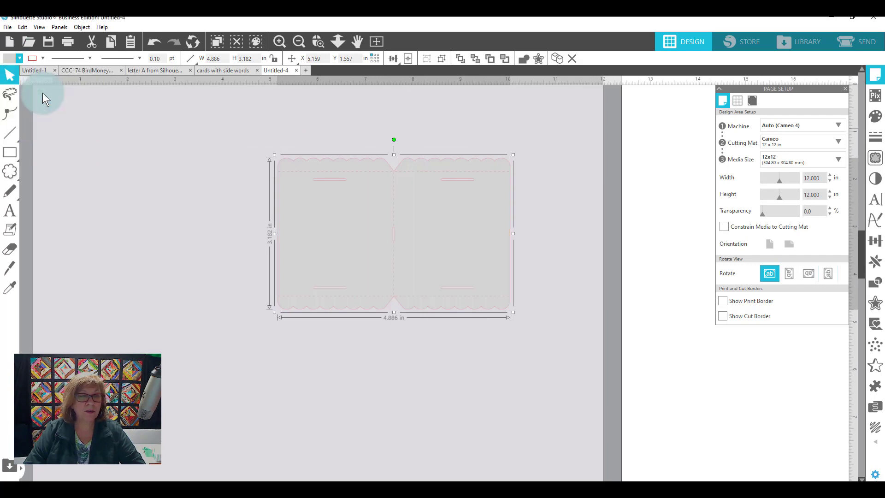
pyautogui.click(13, 58)
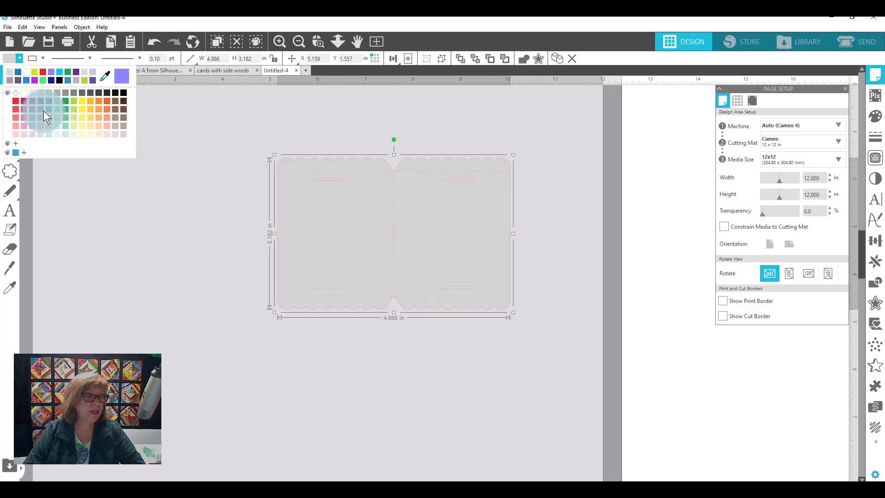
pyautogui.click(56, 102)
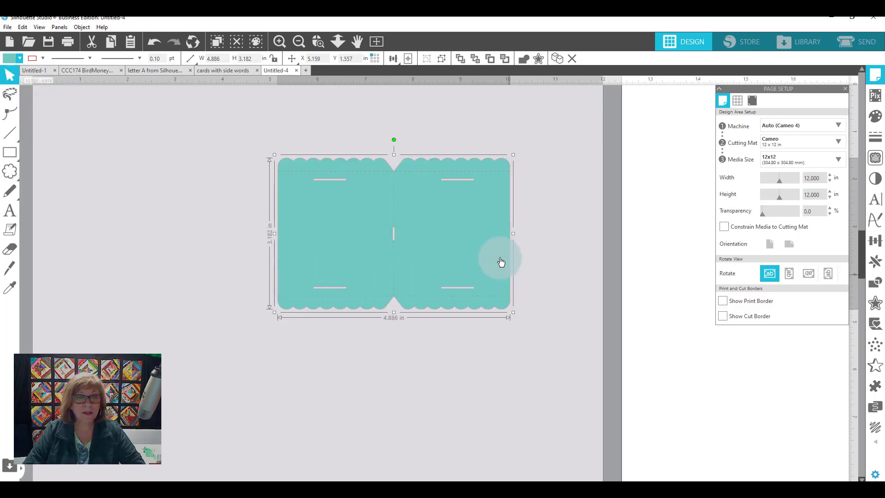
# - Ungroup the teal scalloped piece to separate its outline from the dashed fold lines
pyautogui.moveTo(251, 138); pyautogui.dragTo(570, 358)
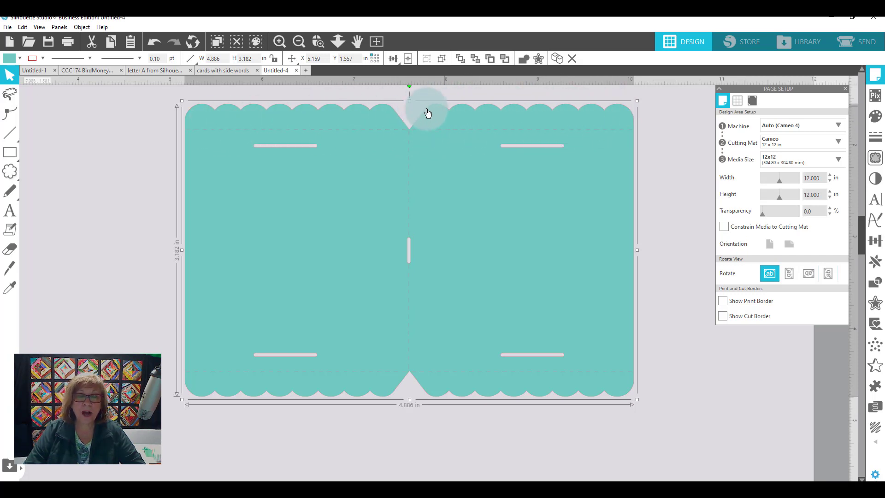
pyautogui.click(681, 214)
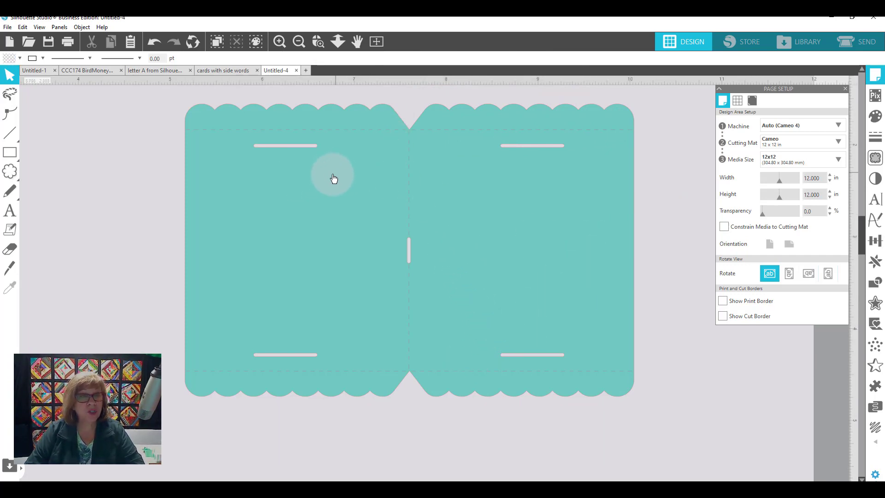
pyautogui.click(327, 109)
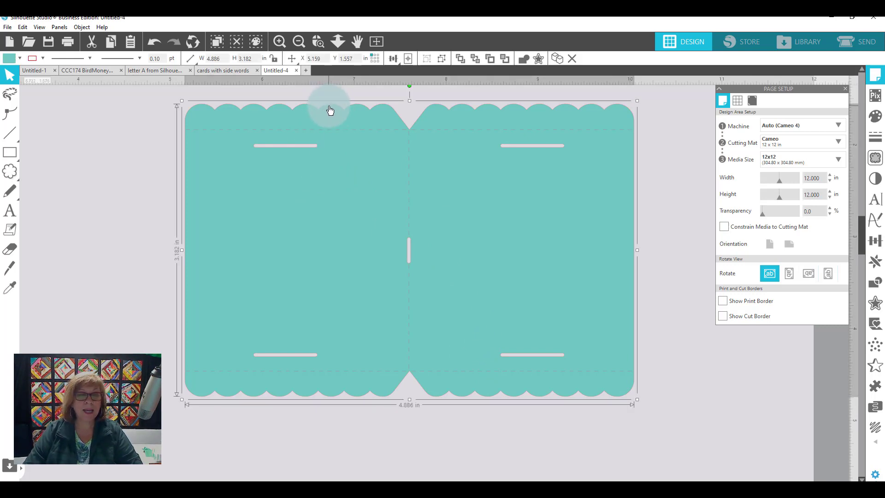
pyautogui.rightClick(330, 109)
pyautogui.click(384, 261)
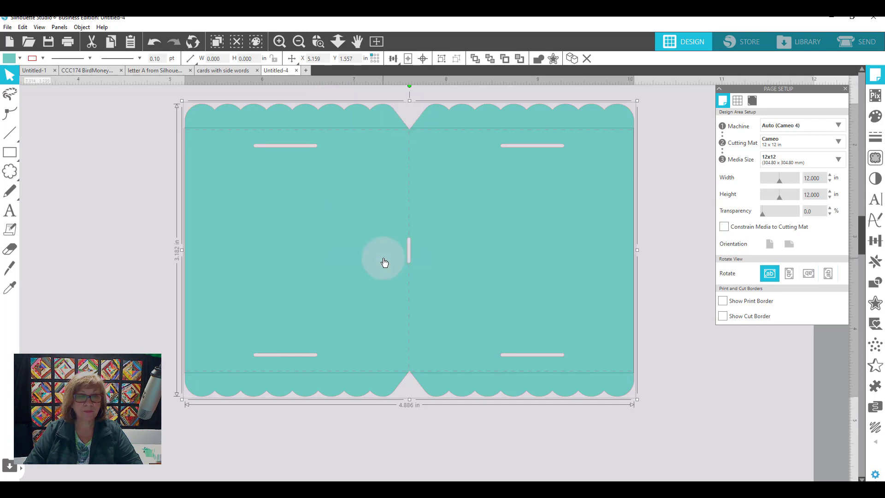
pyautogui.click(678, 176)
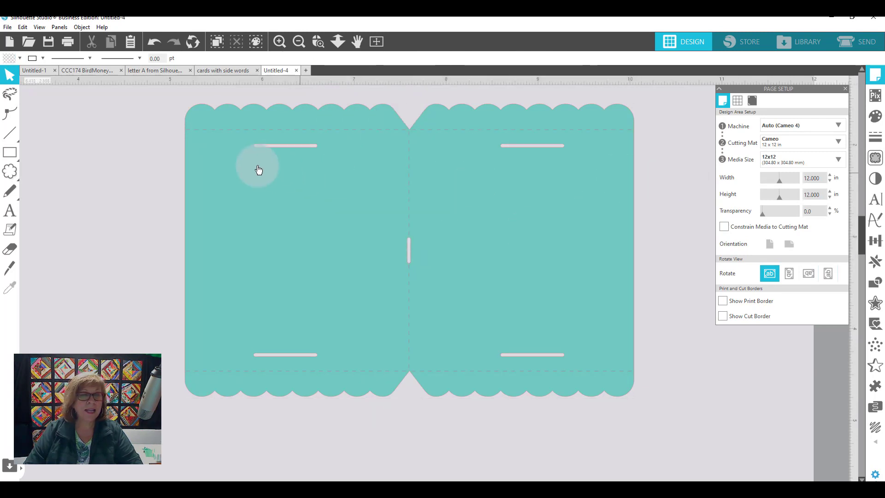
# - Give the dashed fold lines of the scalloped piece a green line colour and a white fill
pyautogui.click(236, 107)
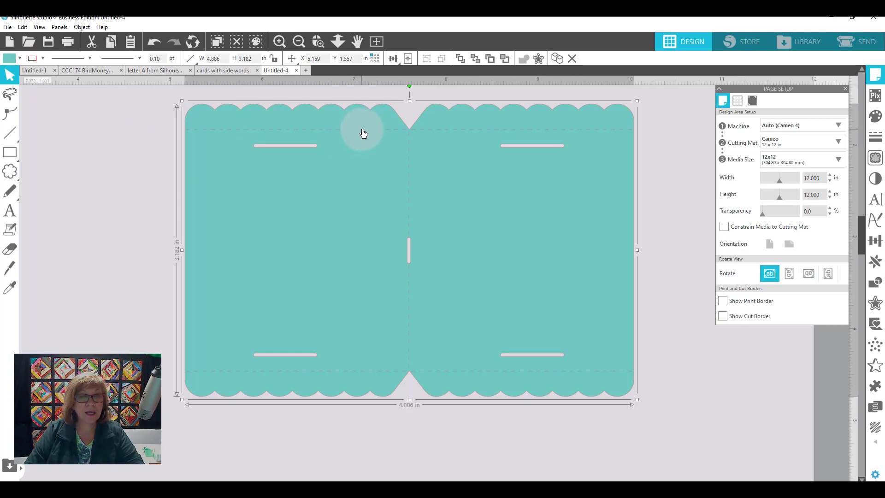
pyautogui.click(365, 133)
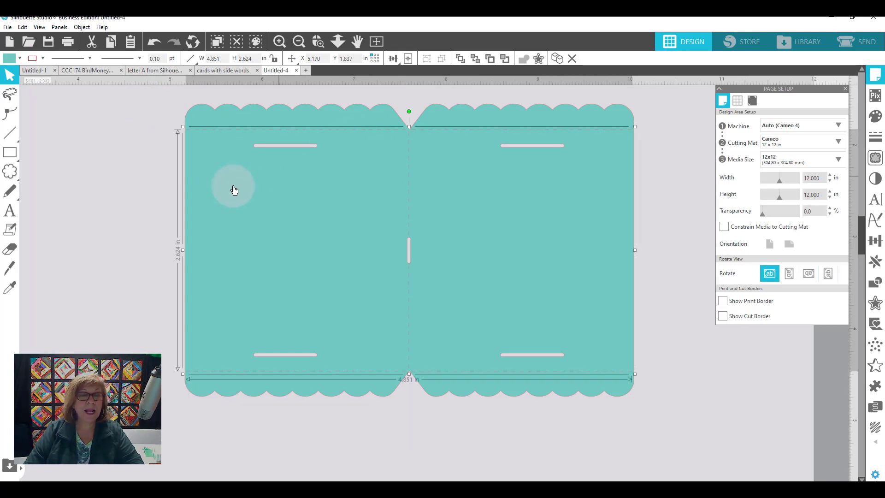
pyautogui.click(32, 59)
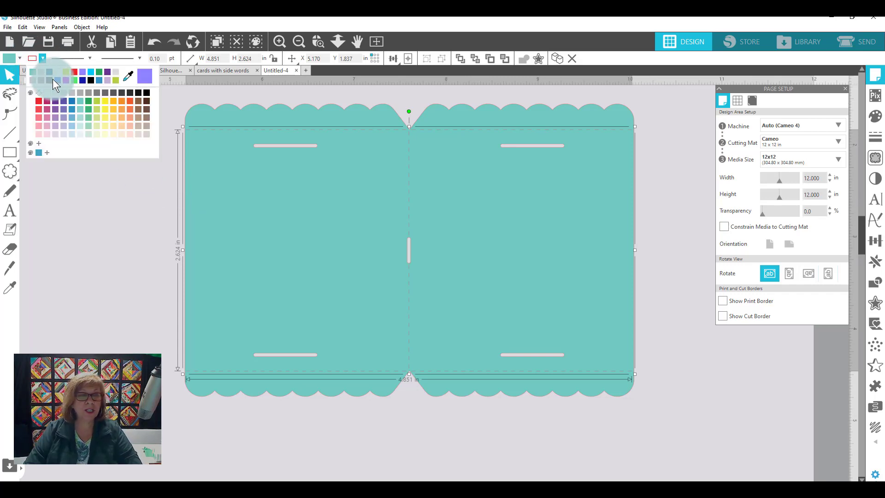
pyautogui.click(89, 102)
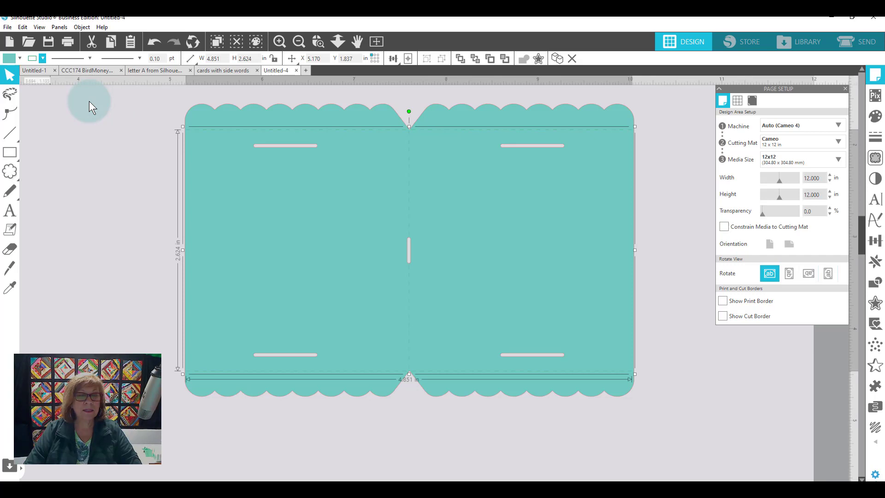
pyautogui.click(8, 61)
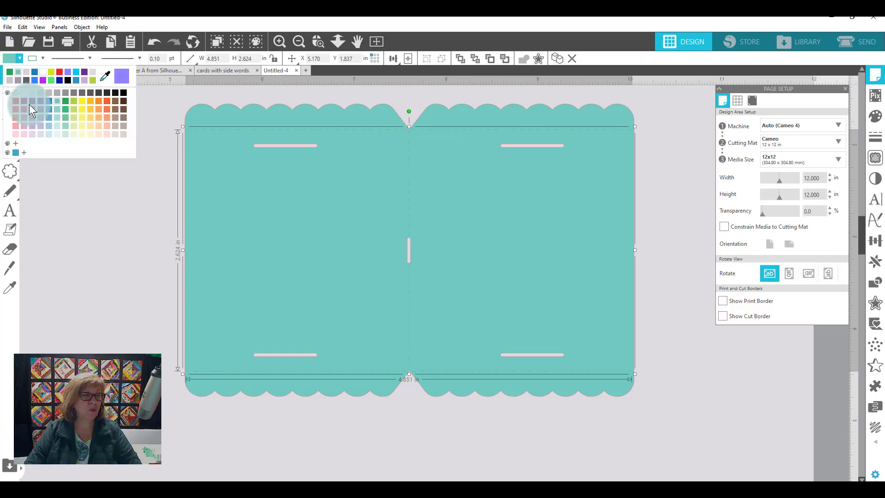
pyautogui.click(25, 92)
pyautogui.click(259, 216)
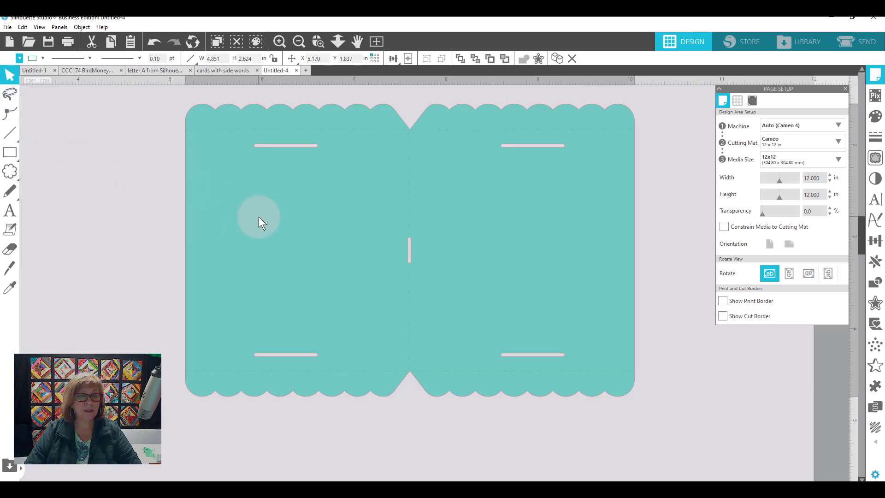
# - Change the scalloped outline's fill colour from teal to white
pyautogui.moveTo(216, 172); pyautogui.dragTo(216, 173)
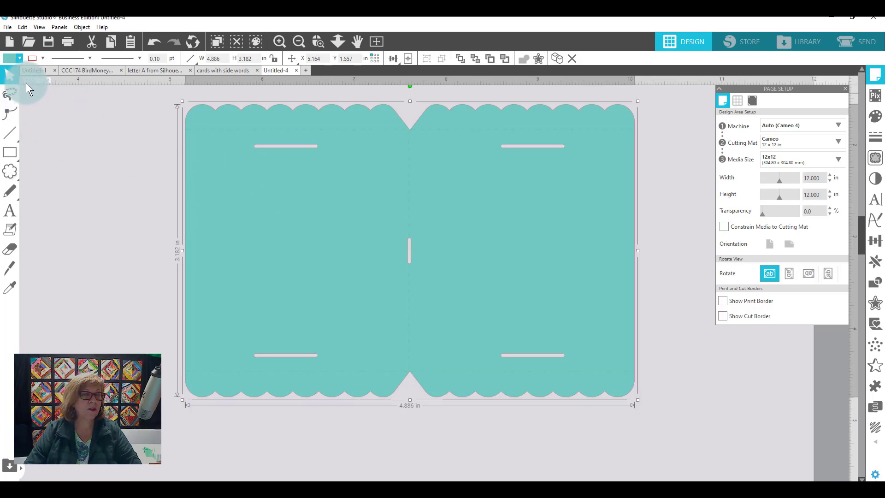
pyautogui.click(13, 57)
pyautogui.click(10, 73)
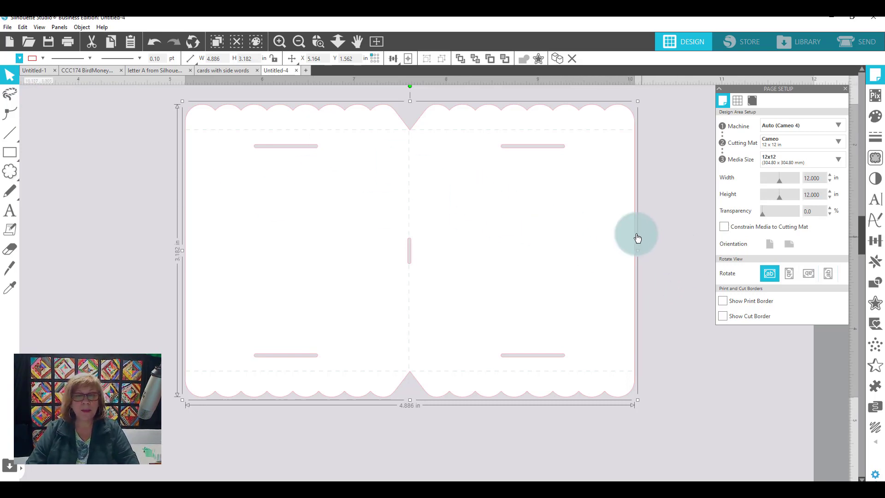
# - Organise the send setup by line colour and enable only the green lines, leaving the red ones off
pyautogui.click(861, 43)
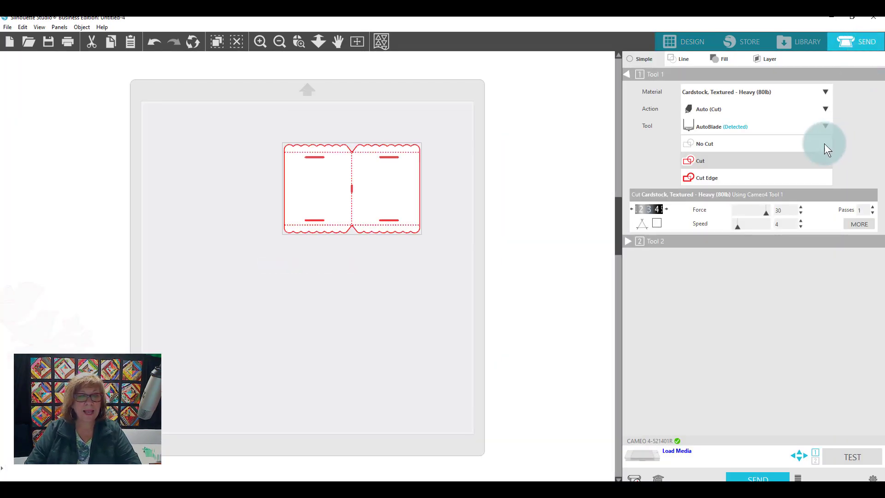
pyautogui.click(681, 59)
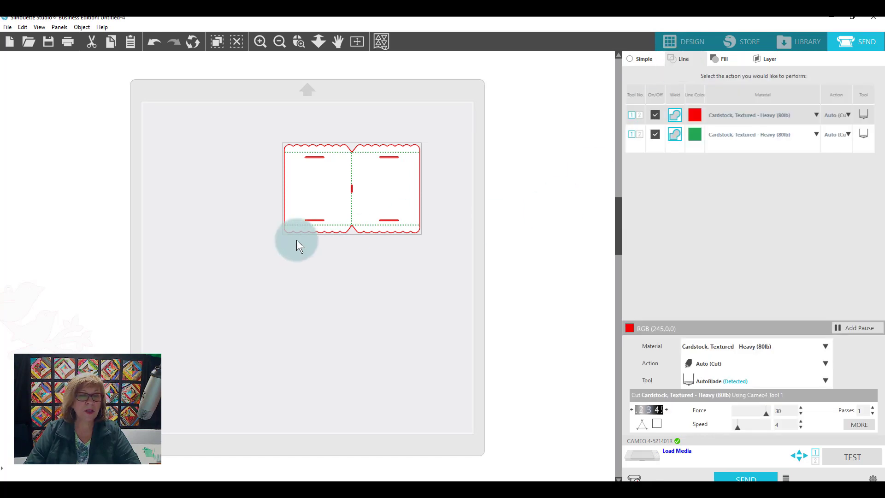
pyautogui.click(655, 135)
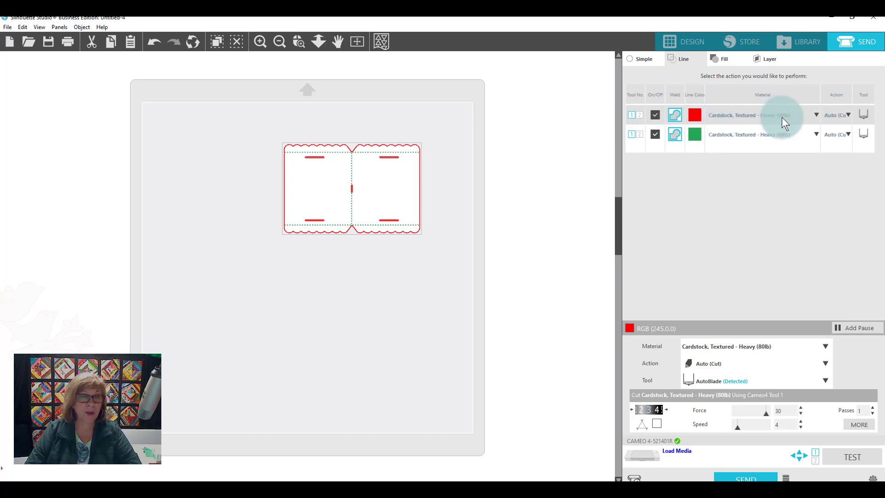
pyautogui.click(655, 134)
pyautogui.click(657, 117)
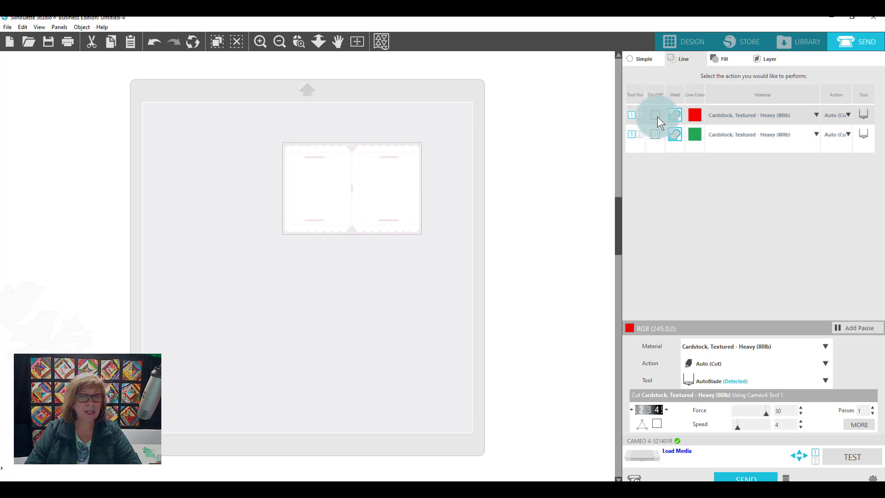
pyautogui.click(655, 134)
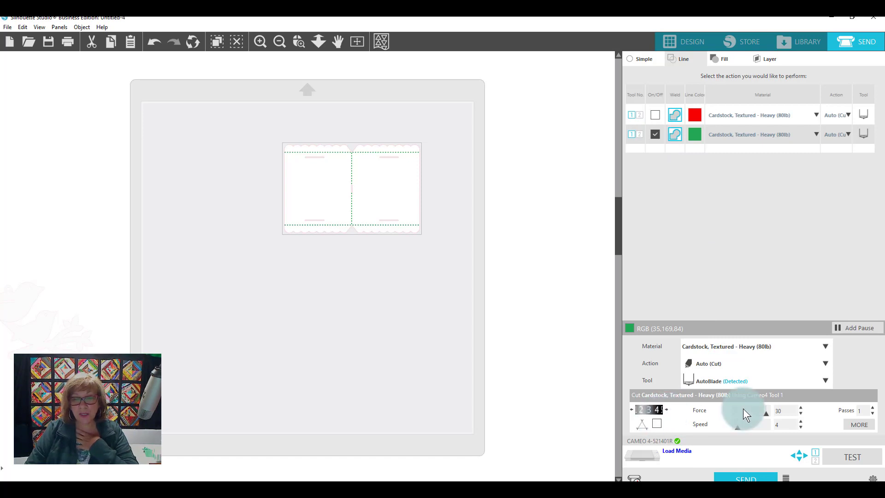
# - Set the green fold lines' action to Score and their force to 12
pyautogui.moveTo(758, 416); pyautogui.dragTo(748, 413)
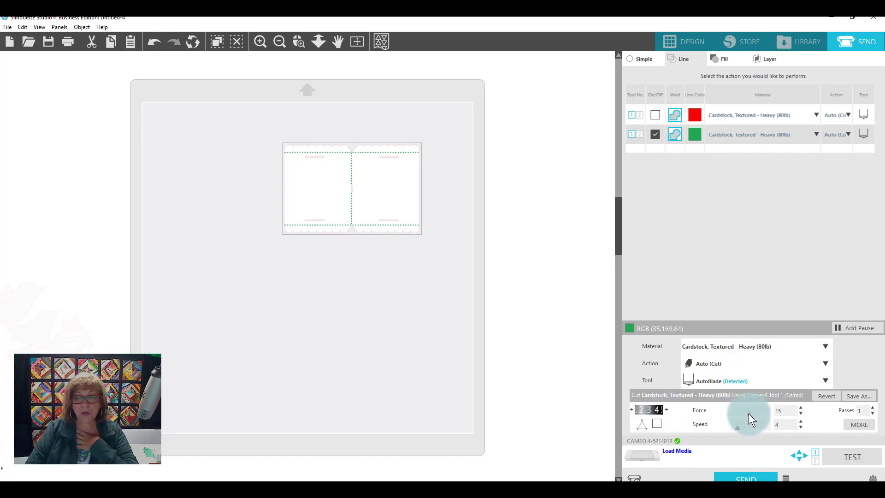
pyautogui.click(845, 135)
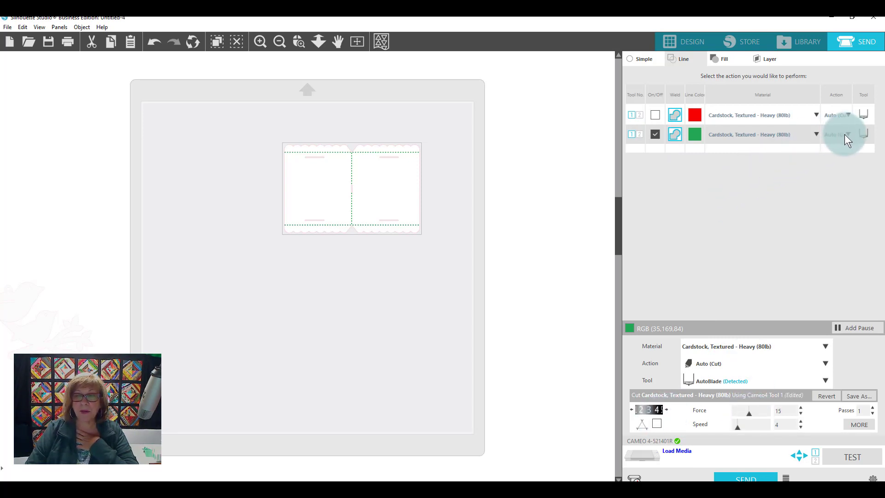
pyautogui.click(850, 162)
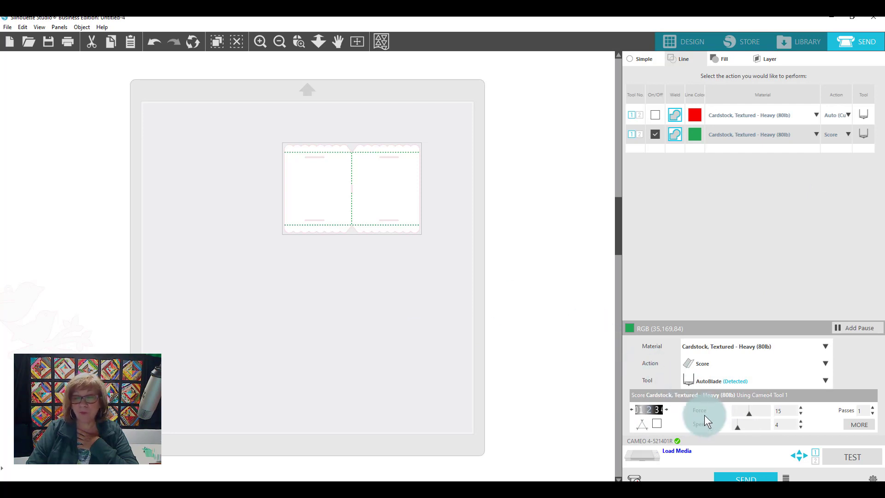
pyautogui.click(746, 412)
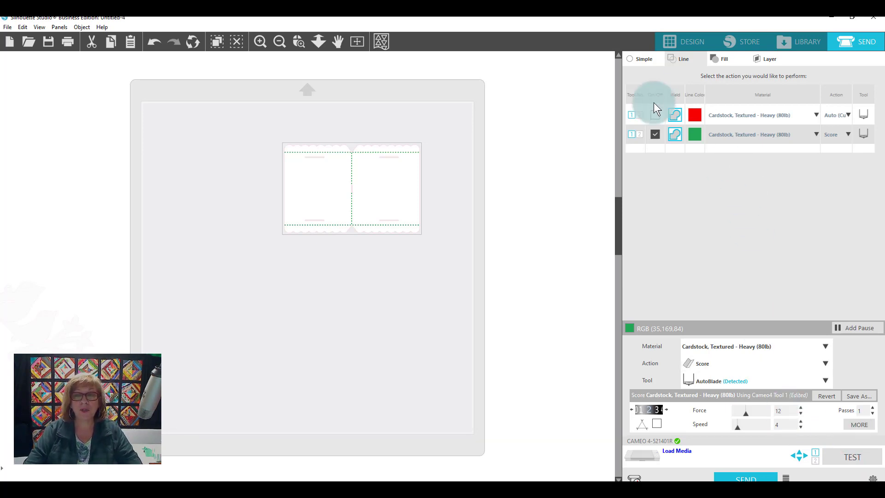
# - Return to the design view, undo the scalloped piece's colour changes back to its red fill, and select the piece
pyautogui.click(679, 45)
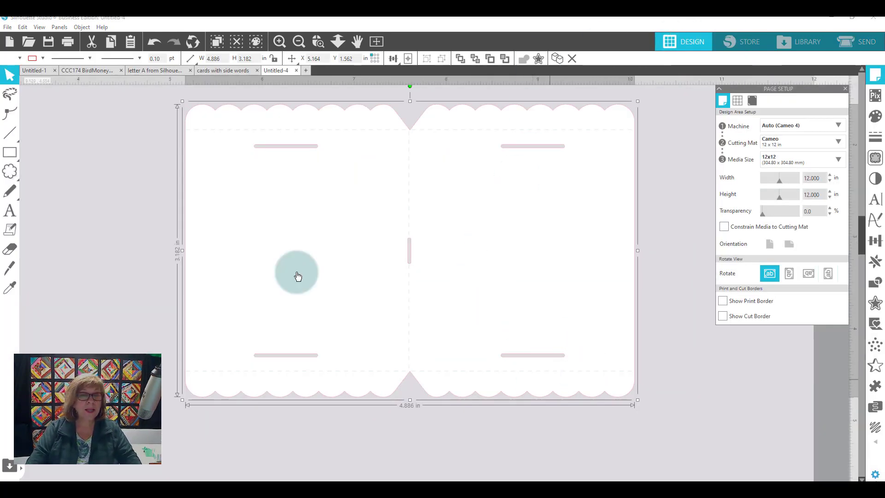
pyautogui.click(298, 40)
pyautogui.click(299, 41)
pyautogui.click(298, 40)
pyautogui.click(298, 41)
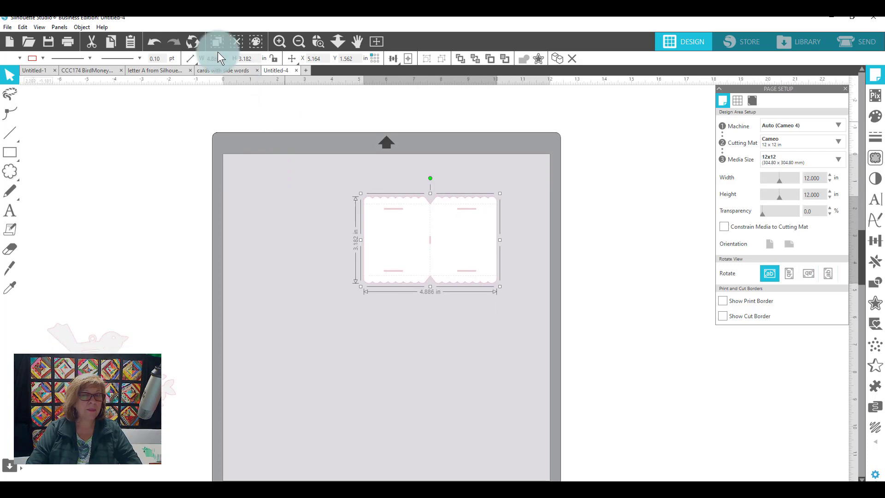
pyautogui.click(155, 41)
pyautogui.click(154, 42)
pyautogui.click(155, 42)
pyautogui.click(155, 42)
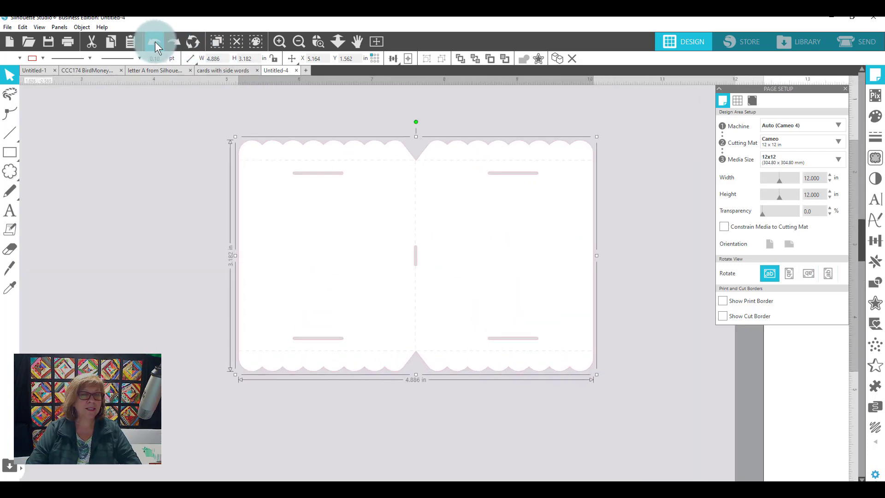
pyautogui.click(154, 42)
pyautogui.click(155, 41)
pyautogui.click(155, 42)
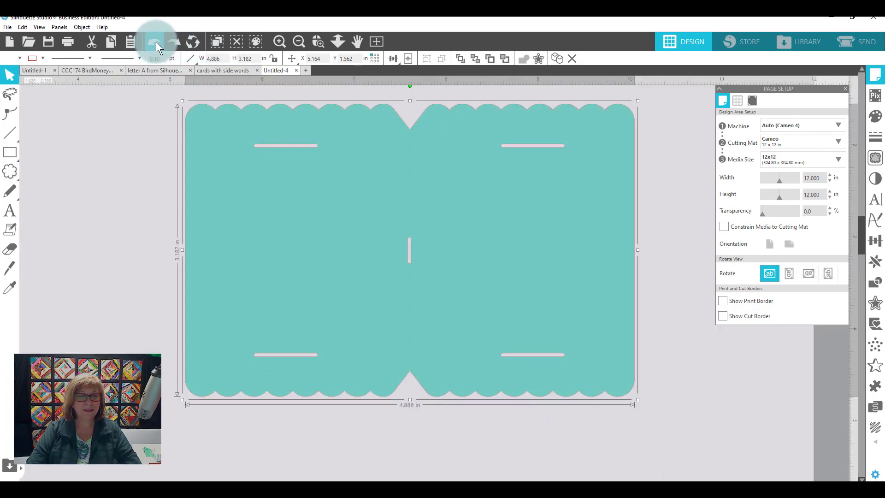
pyautogui.click(154, 42)
pyautogui.click(157, 41)
pyautogui.click(590, 277)
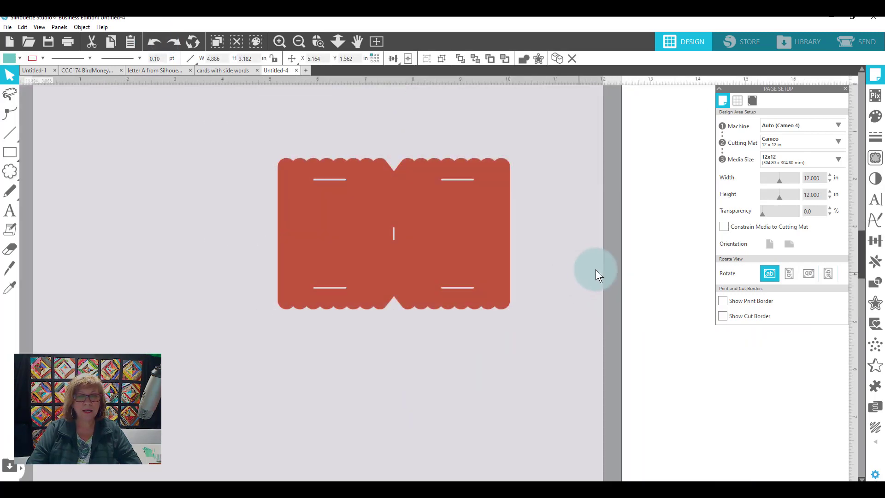
pyautogui.click(478, 226)
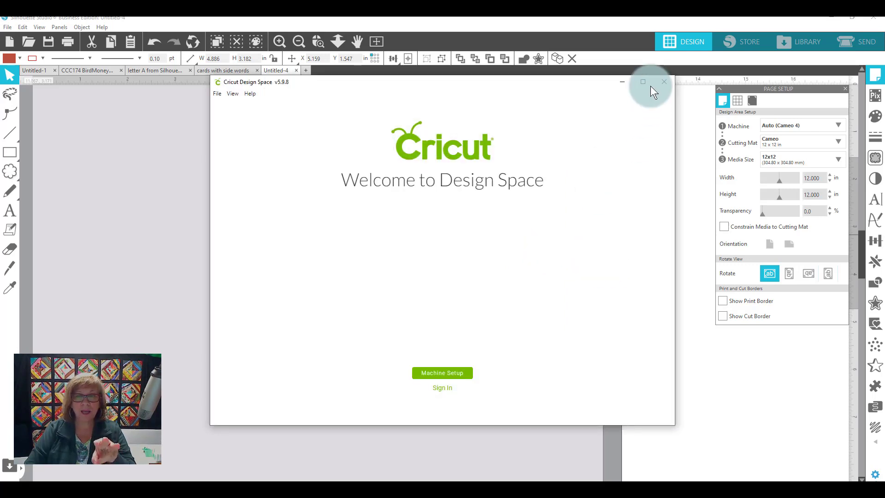
# - Switch to Cricut Design Space, maximise its window and start uploading an image from the computer
pyautogui.click(643, 82)
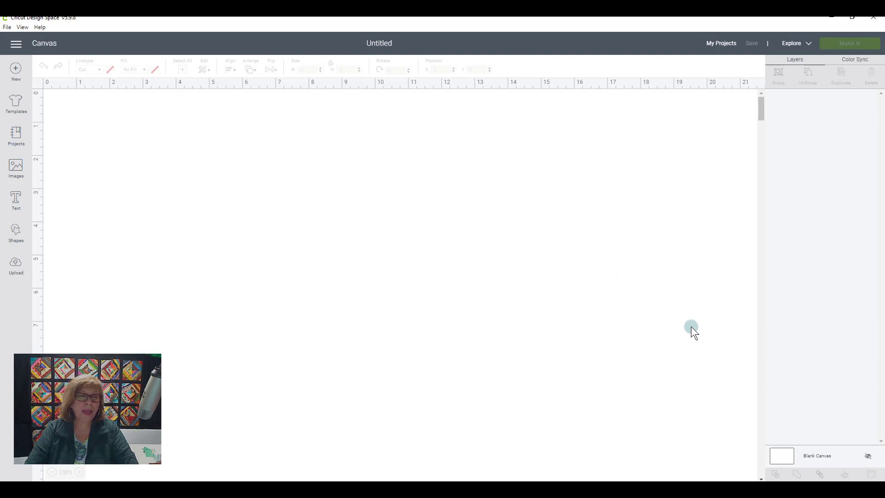
pyautogui.click(18, 268)
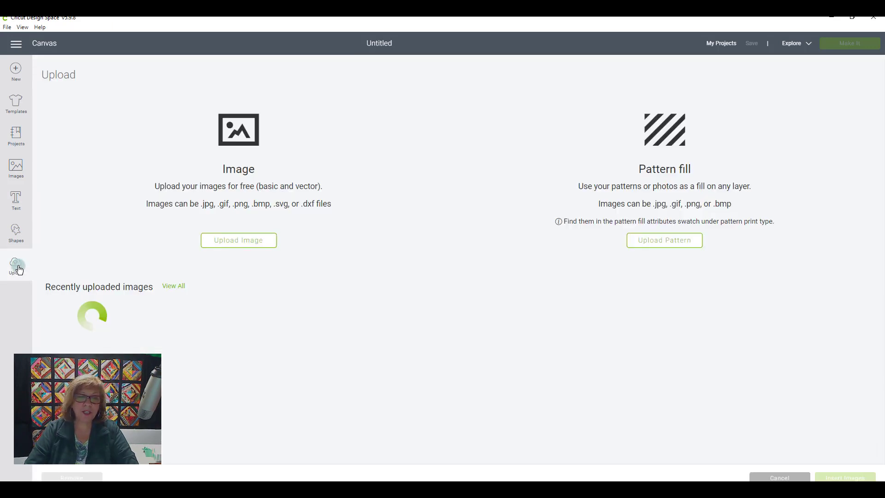
pyautogui.click(238, 241)
pyautogui.click(455, 257)
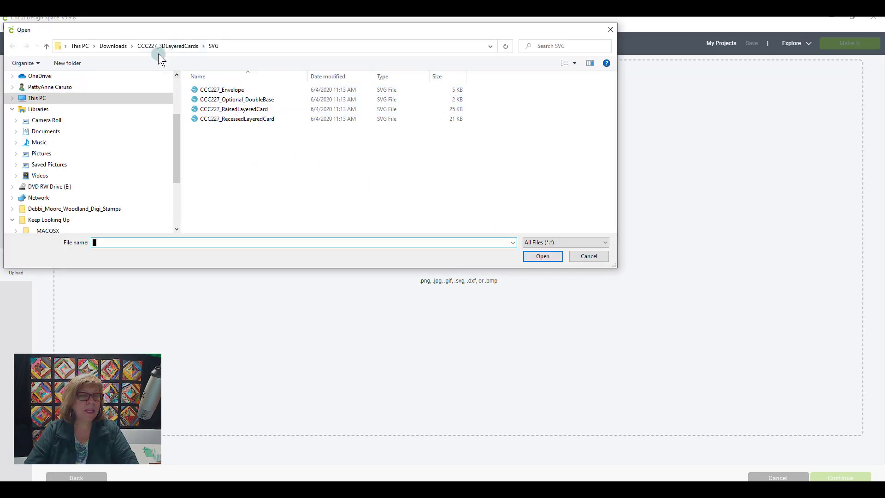
# - Open the CCC174 BirdMoneyGift SVG file from its folder in Downloads for the image upload
pyautogui.click(46, 46)
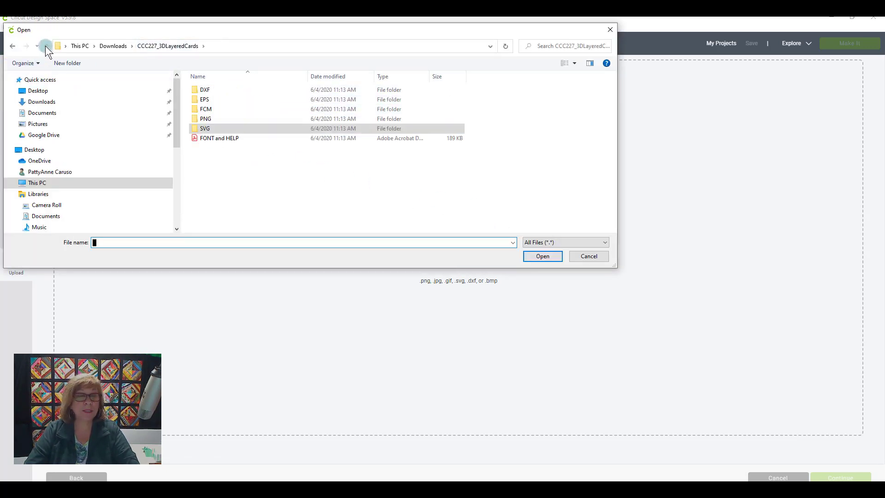
pyautogui.click(45, 47)
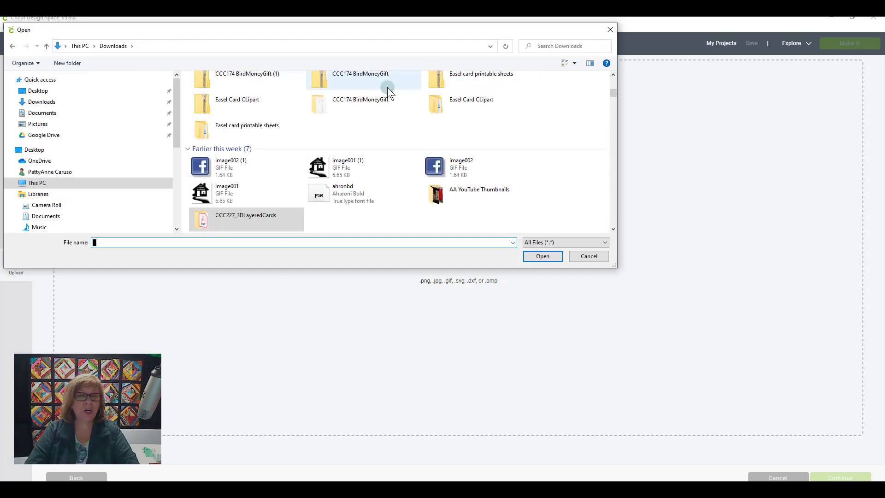
pyautogui.doubleClick(321, 106)
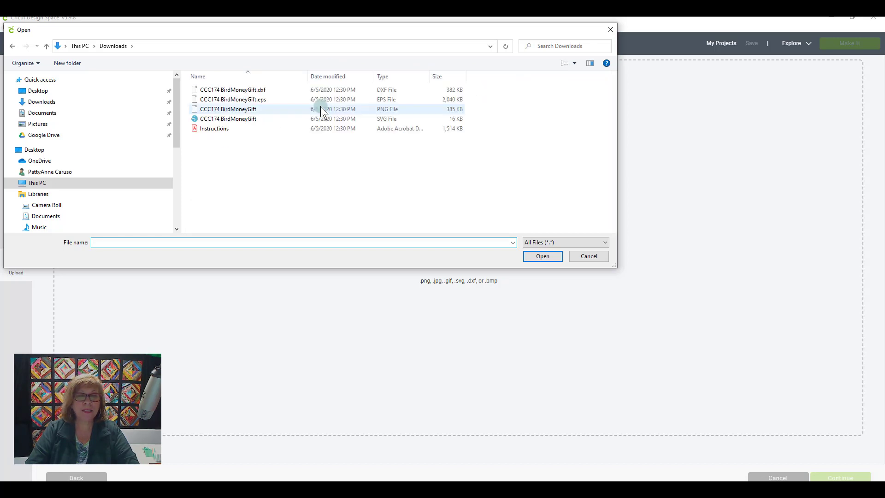
pyautogui.click(219, 118)
pyautogui.click(544, 256)
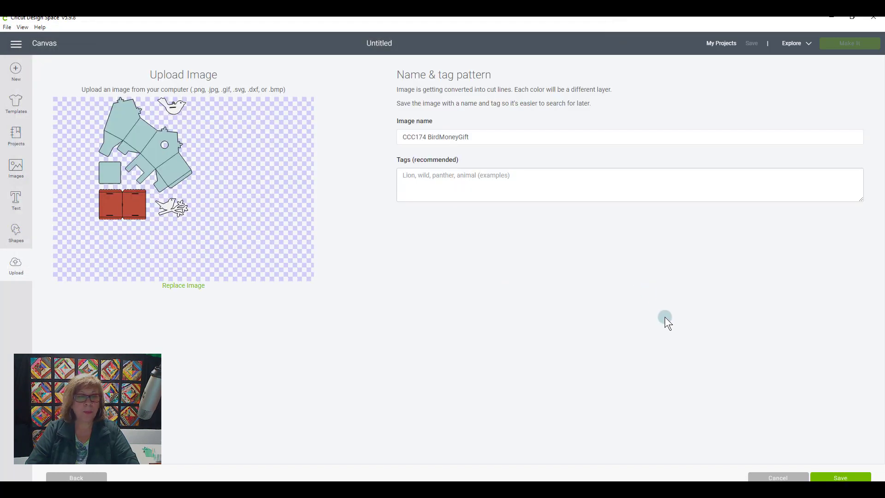
# - Save the uploaded CCC174 BirdMoneyGift image, insert it on the canvas and look over its pieces
pyautogui.click(832, 478)
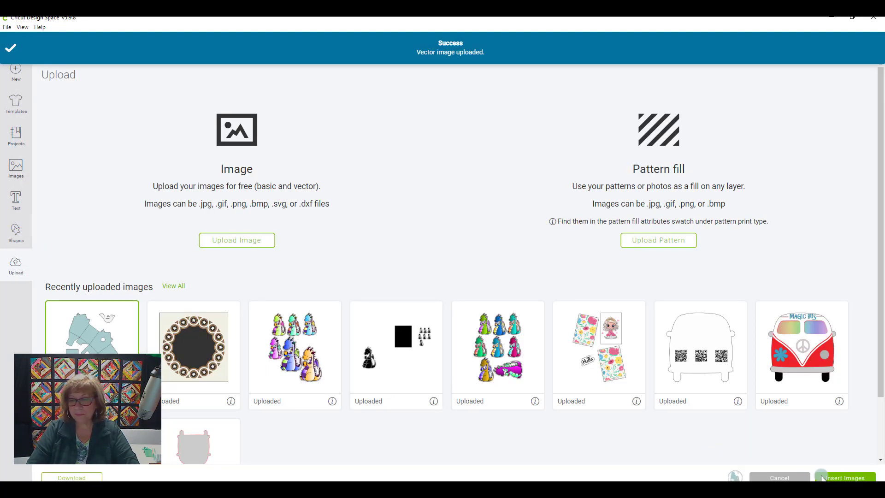
pyautogui.click(837, 479)
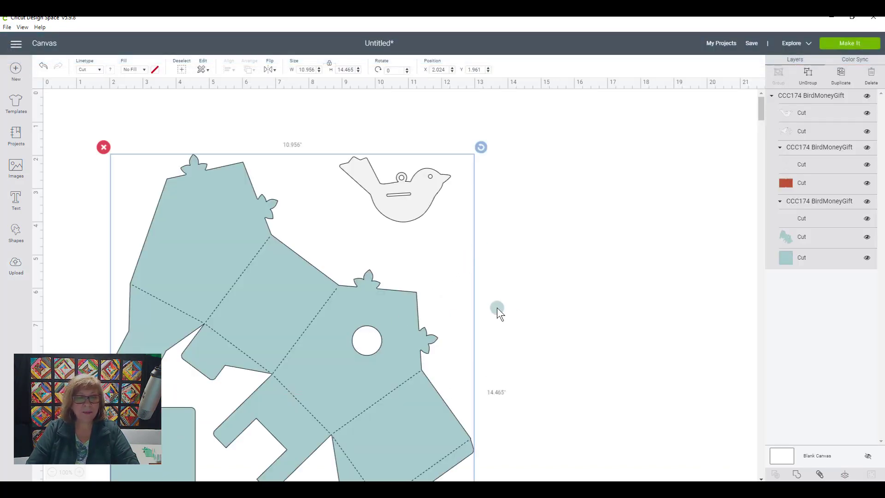
pyautogui.scroll(-5, 518, 318)
pyautogui.scroll(-4, 518, 318)
pyautogui.scroll(3, 518, 318)
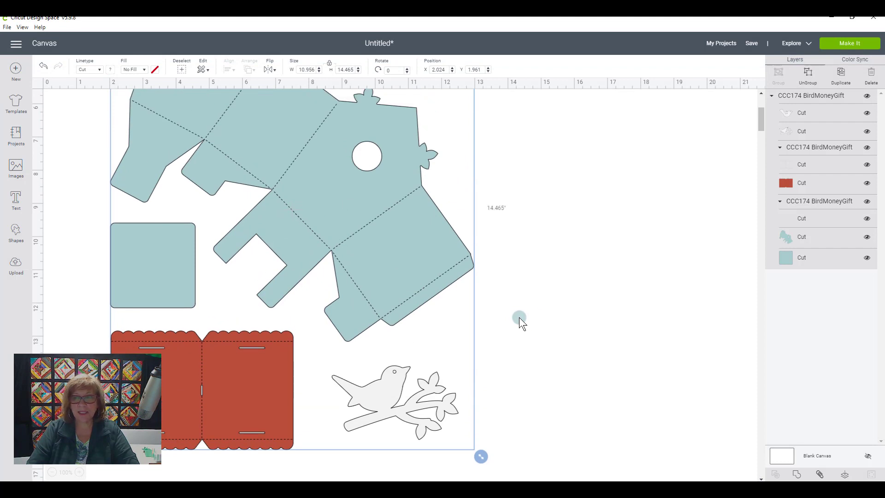
pyautogui.scroll(3, 538, 307)
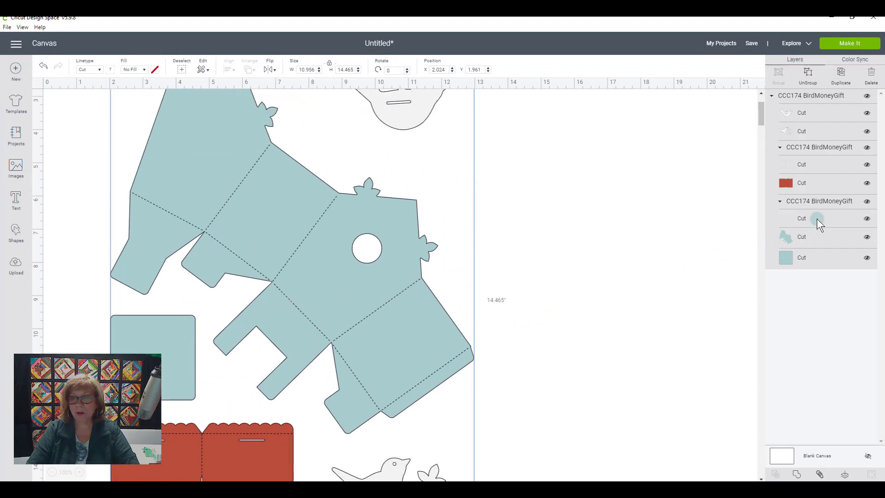
pyautogui.scroll(-5, 584, 299)
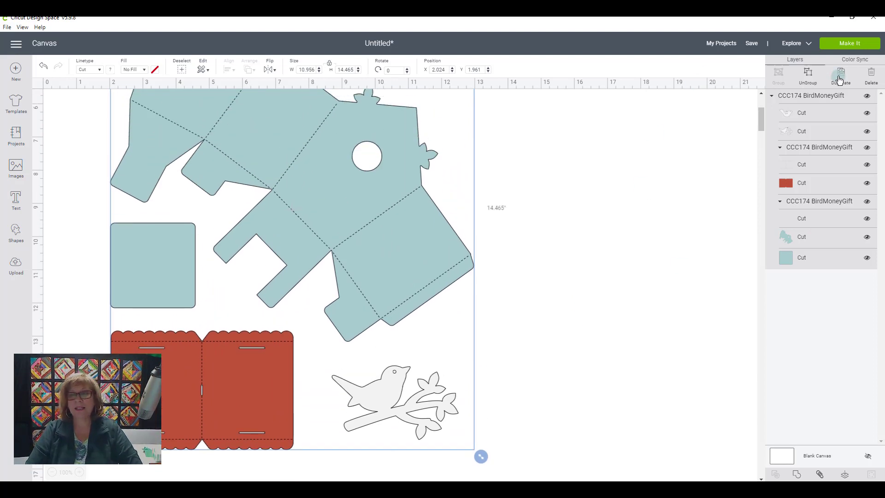
# - Switch back to Silhouette Studio and move the red scalloped piece to the cutting mat's right edge
pyautogui.click(846, 45)
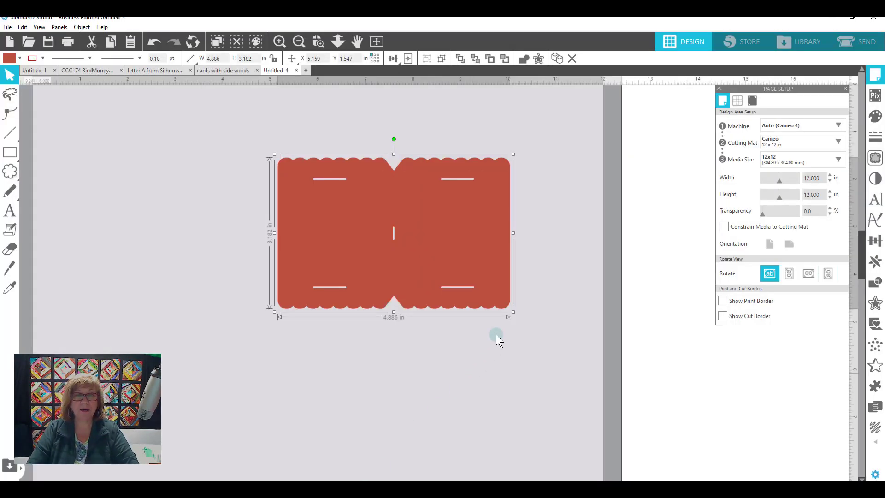
pyautogui.click(295, 43)
pyautogui.click(296, 44)
pyautogui.click(297, 44)
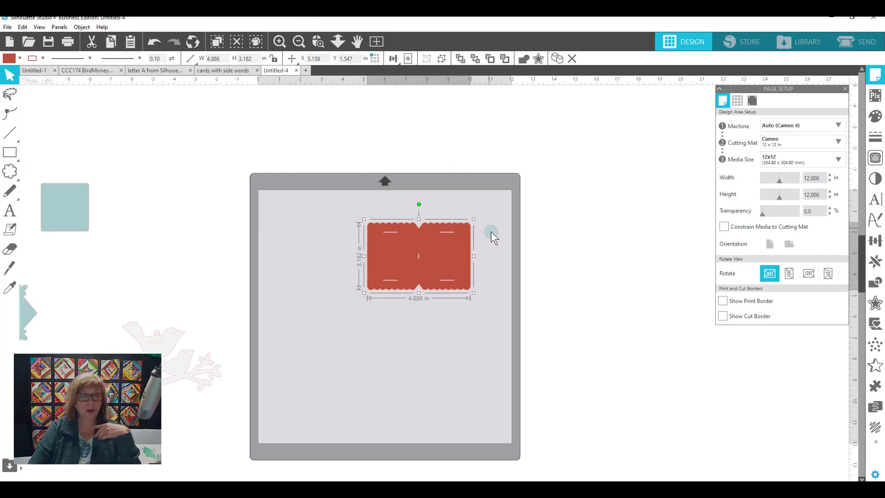
pyautogui.scroll(-2, 494, 237)
pyautogui.moveTo(413, 225); pyautogui.dragTo(543, 198)
# - Move the branch bird onto the red scalloped piece and place the bird with the hanging loop near the mat's upper centre
pyautogui.moveTo(180, 336); pyautogui.dragTo(330, 228)
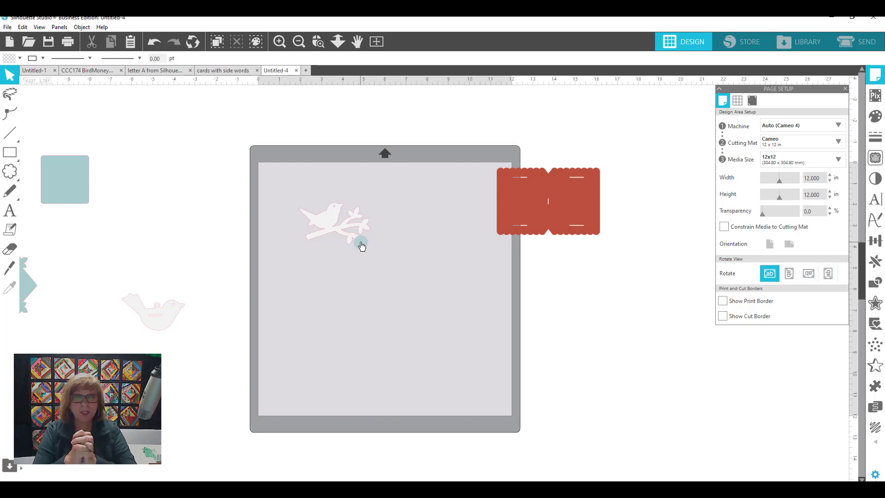
pyautogui.moveTo(315, 217); pyautogui.dragTo(525, 227)
pyautogui.moveTo(170, 322); pyautogui.dragTo(396, 236)
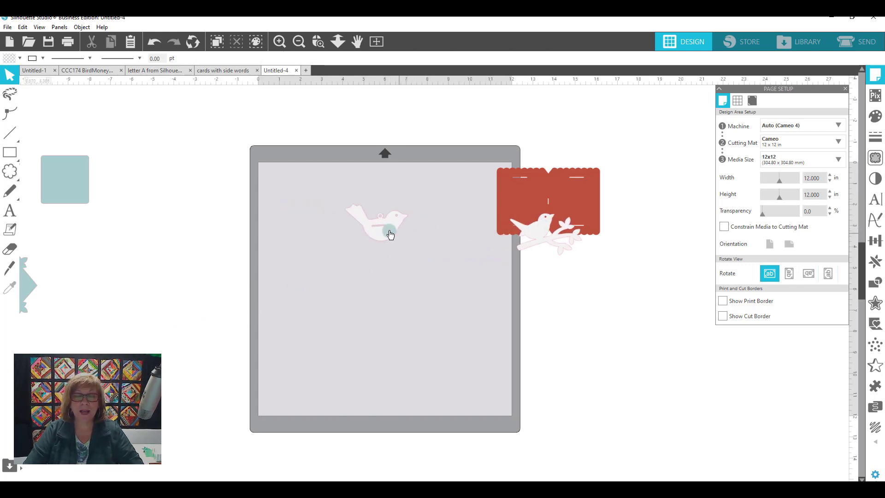
pyautogui.click(318, 42)
pyautogui.moveTo(313, 166); pyautogui.dragTo(479, 275)
pyautogui.moveTo(414, 262); pyautogui.dragTo(415, 241)
pyautogui.click(457, 234)
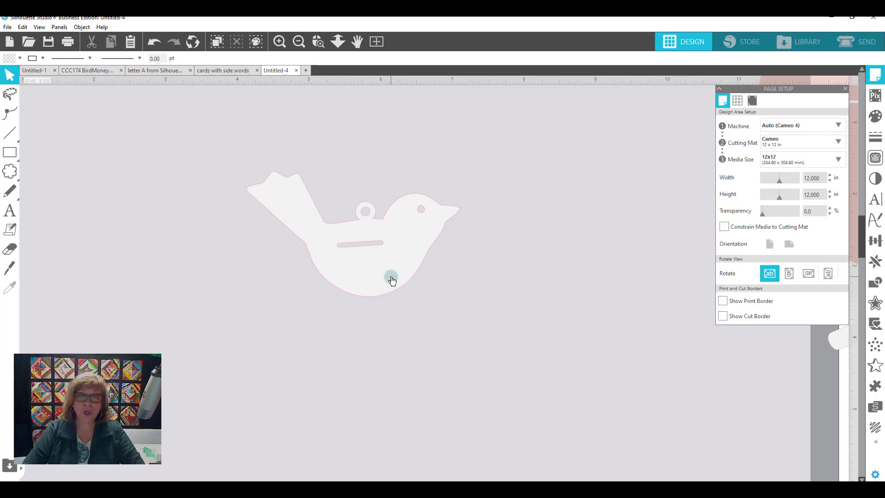
# - Duplicate the bird with the hanging loop, place the copy beside the original and flip it horizontally
pyautogui.moveTo(386, 249); pyautogui.dragTo(358, 244)
pyautogui.rightClick(369, 247)
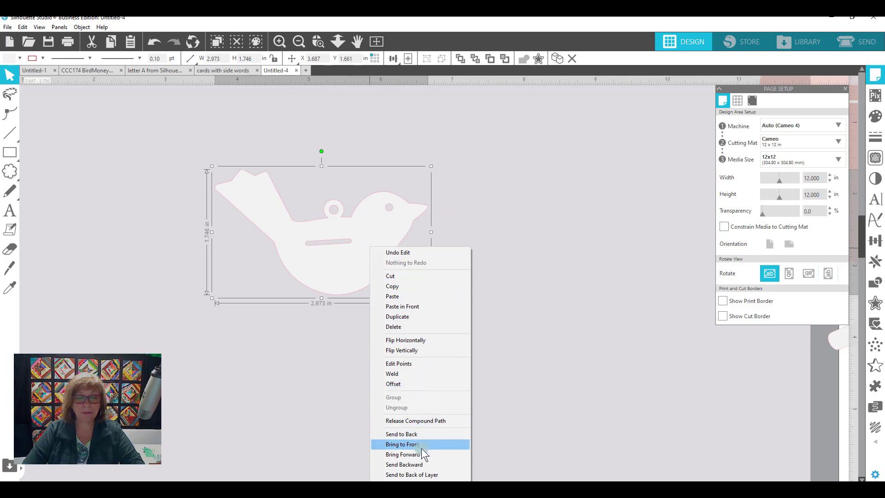
pyautogui.click(430, 316)
pyautogui.moveTo(365, 267); pyautogui.dragTo(552, 256)
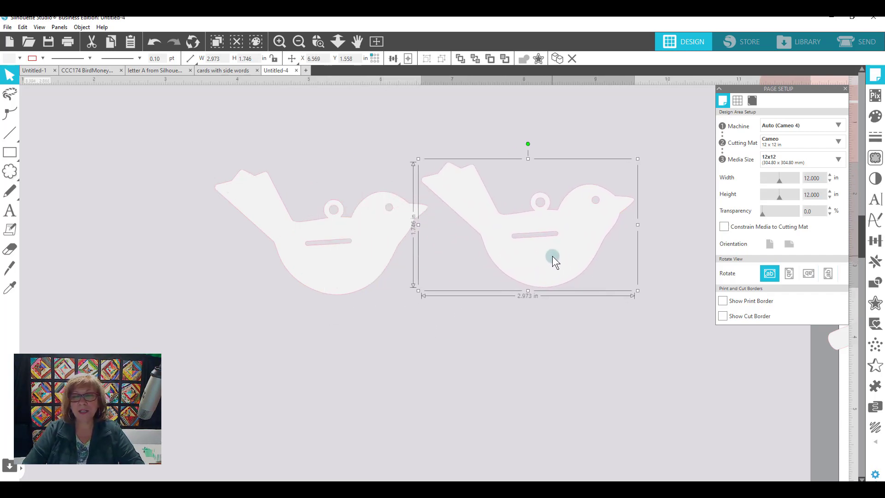
pyautogui.rightClick(552, 253)
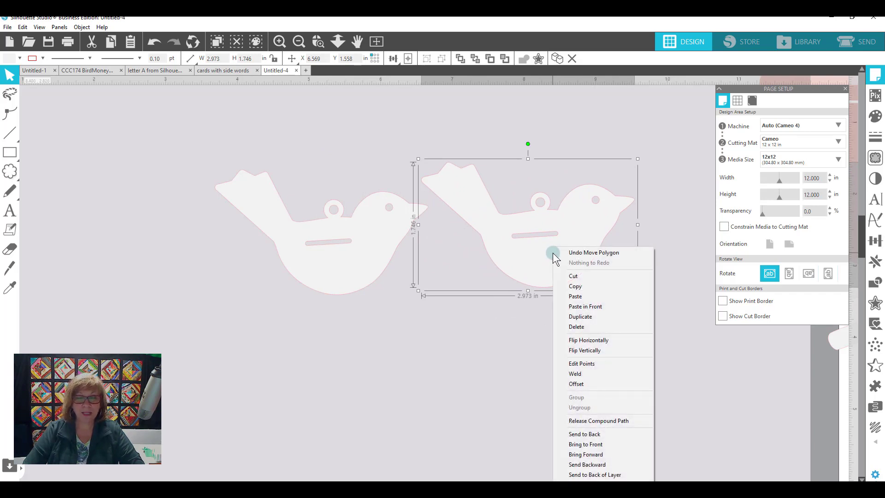
pyautogui.click(608, 340)
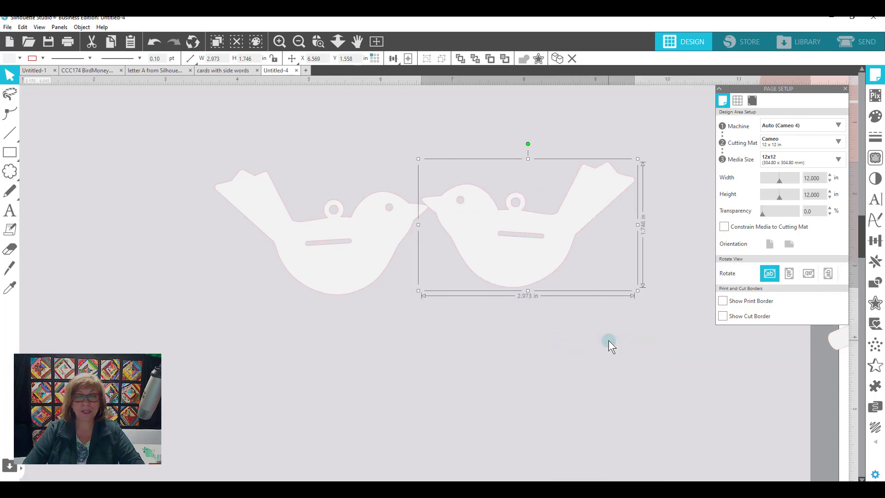
# - Reposition the two facing birds with a gap between their beaks, and delete the flipped copy
pyautogui.moveTo(369, 239); pyautogui.dragTo(296, 234)
pyautogui.click(352, 258)
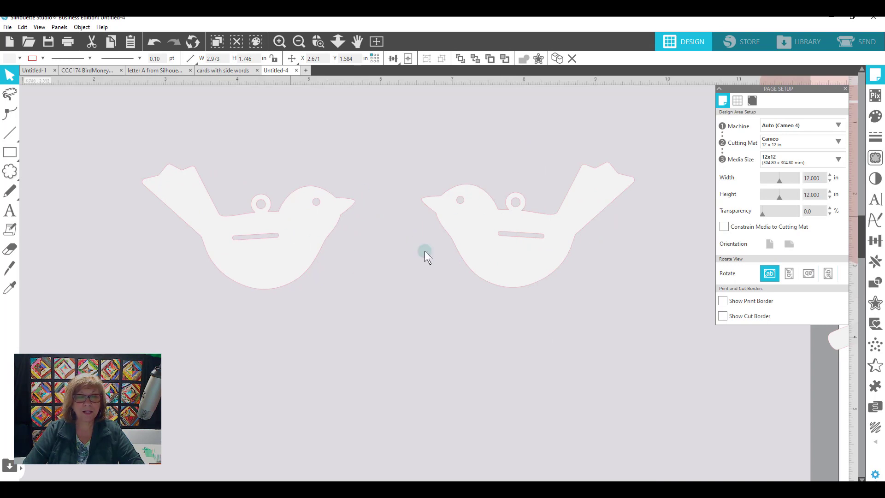
pyautogui.moveTo(507, 245); pyautogui.dragTo(458, 257)
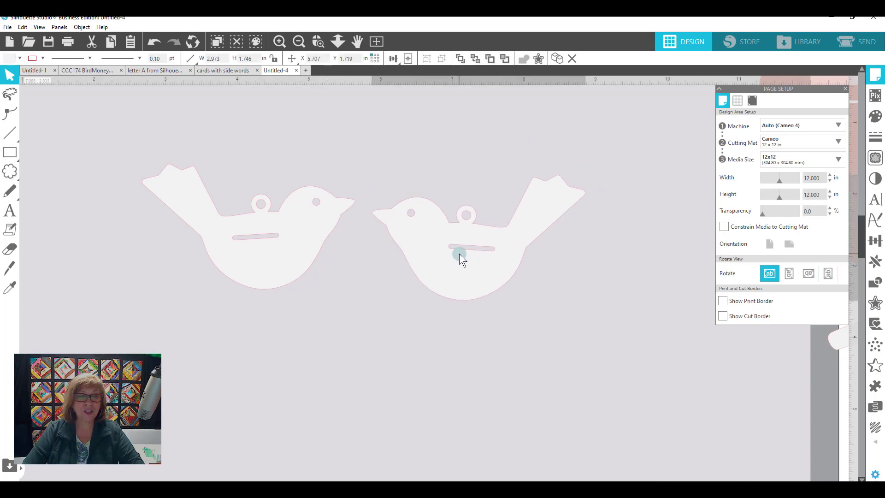
pyautogui.click(491, 275)
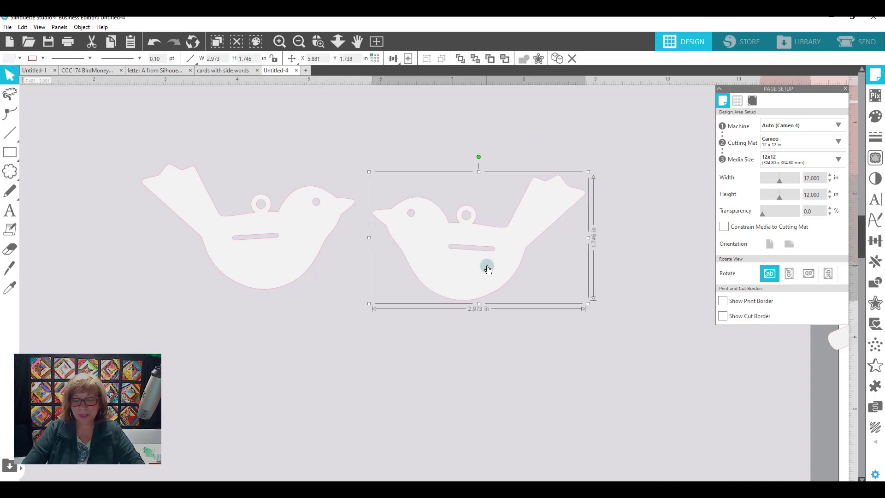
pyautogui.press('Delete')
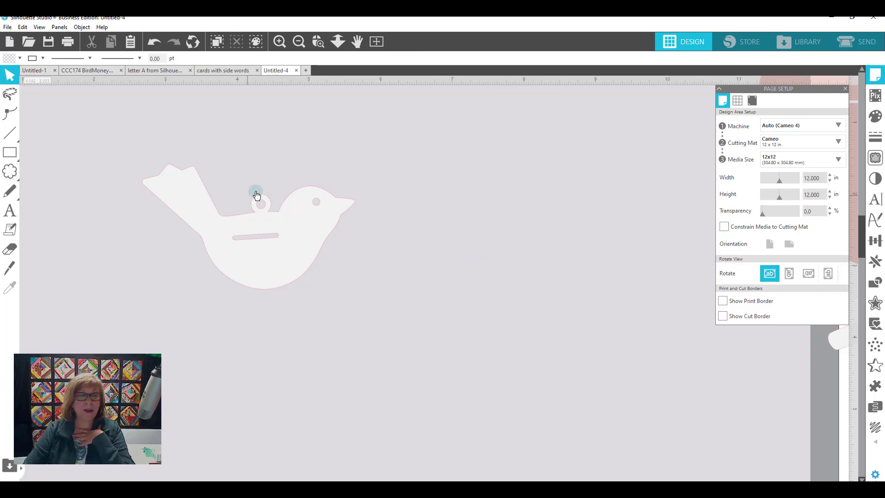
# - Move the remaining bird toward the mat's centre and replicate it as a mirrored copy to its right
pyautogui.moveTo(300, 225); pyautogui.dragTo(381, 231)
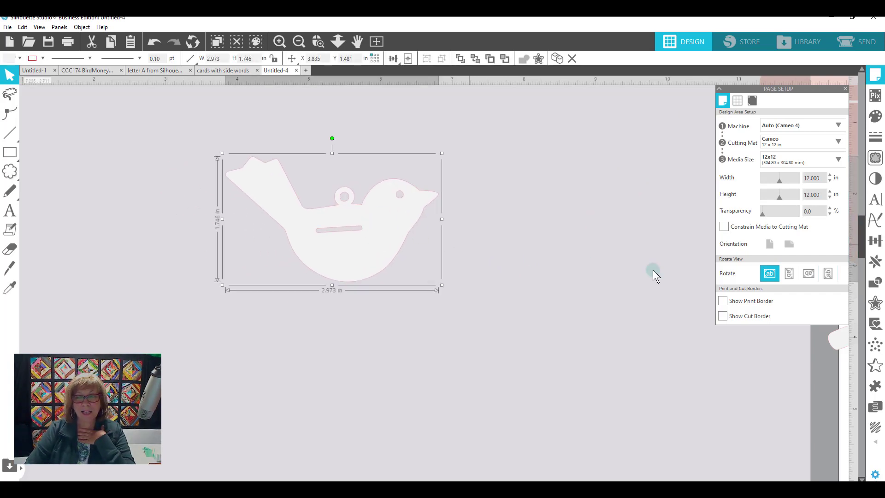
pyautogui.click(878, 263)
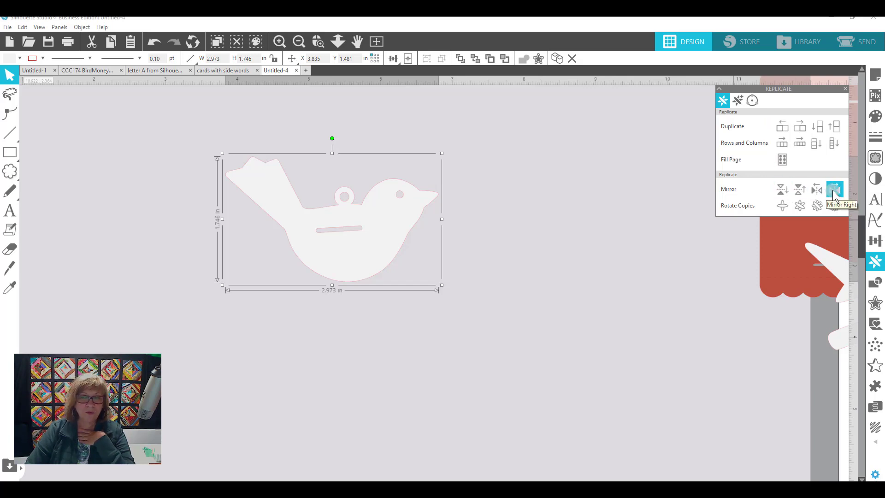
pyautogui.click(832, 190)
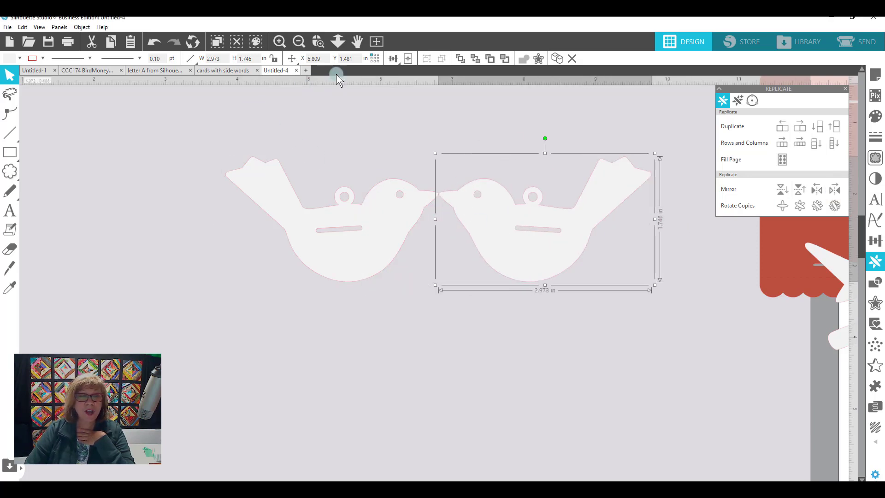
# - Move the teal birdhouse piece over the mat's left edge and the original bird above its mirrored copy
pyautogui.click(298, 43)
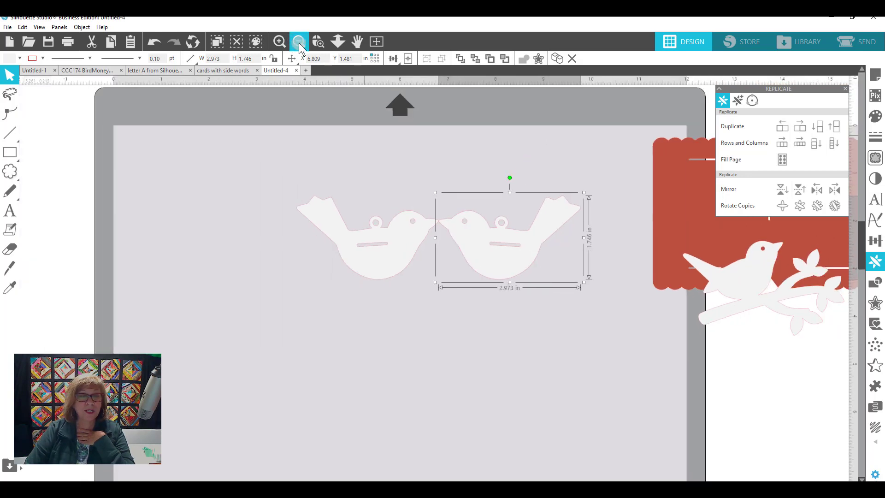
pyautogui.click(299, 43)
pyautogui.click(299, 43)
pyautogui.moveTo(48, 322); pyautogui.dragTo(348, 280)
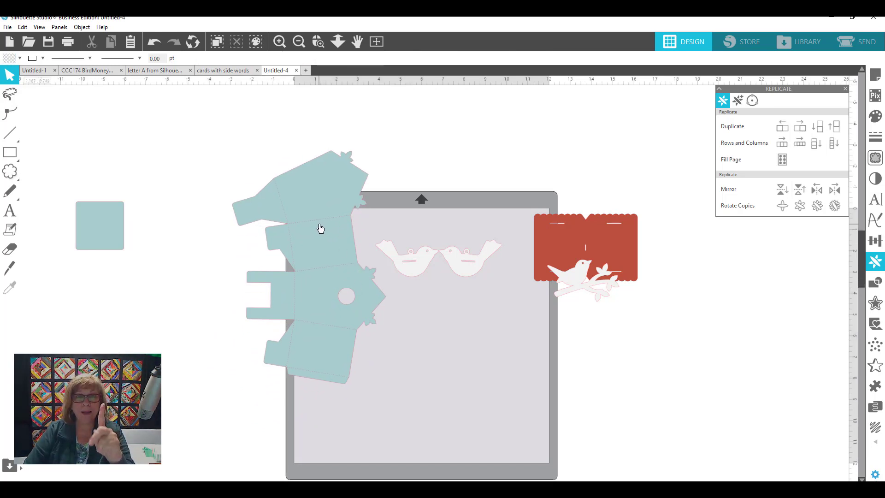
pyautogui.moveTo(381, 229); pyautogui.dragTo(454, 213)
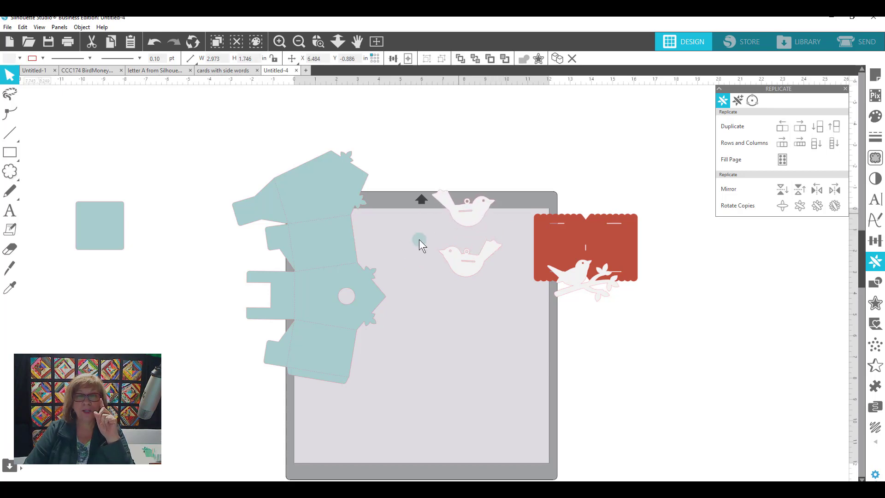